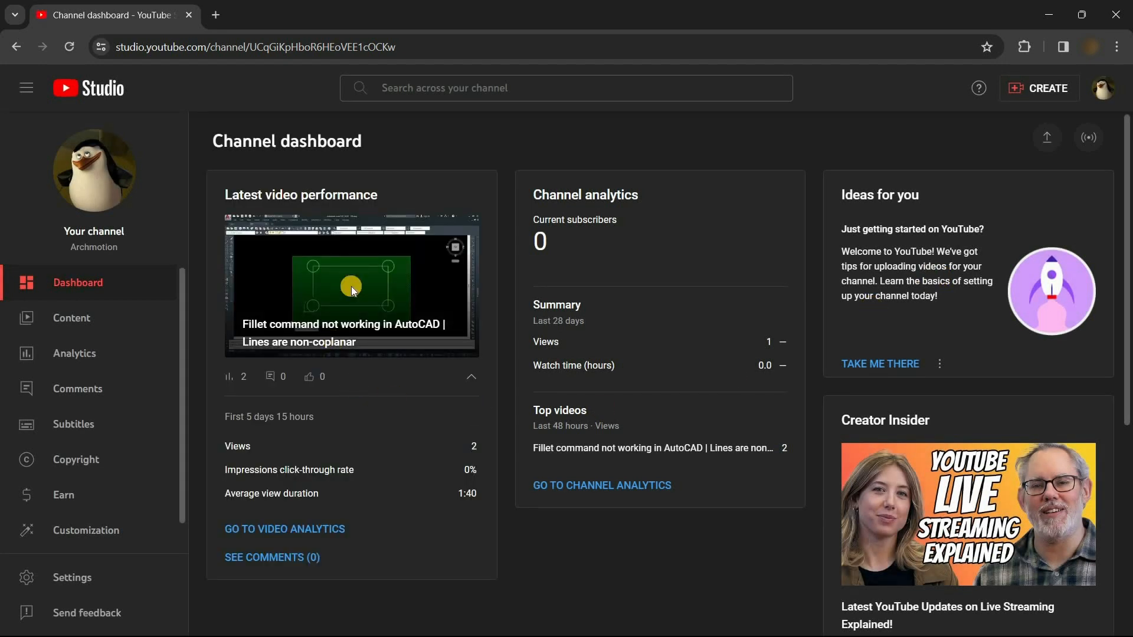
Step: Open the fillet command video from the channel's content and start the video editor for it
click(102, 326)
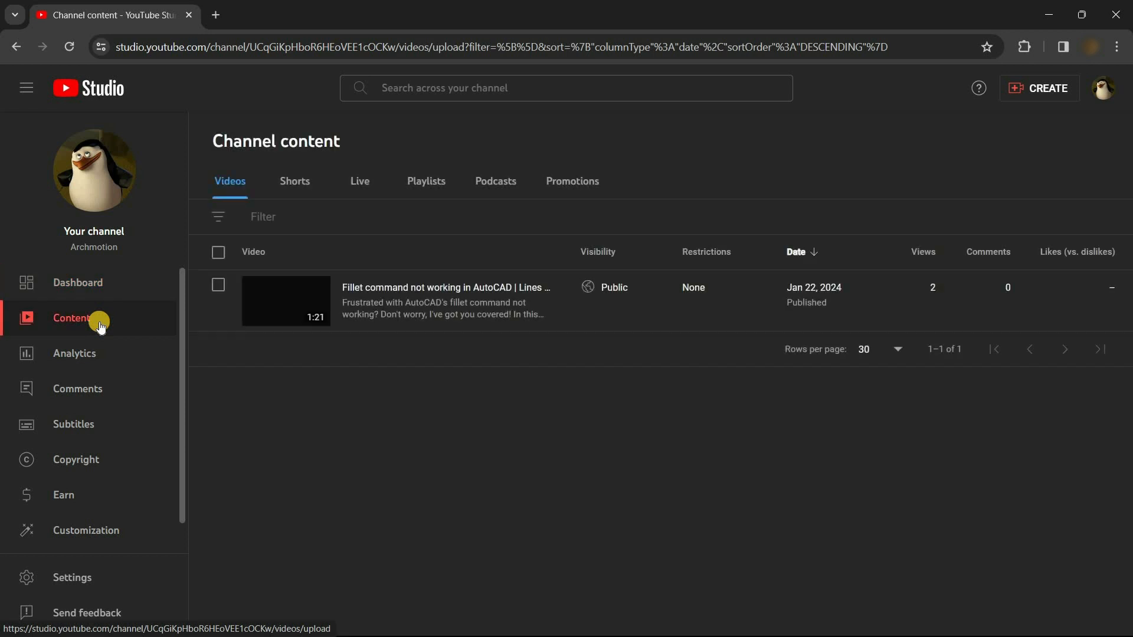
click(399, 290)
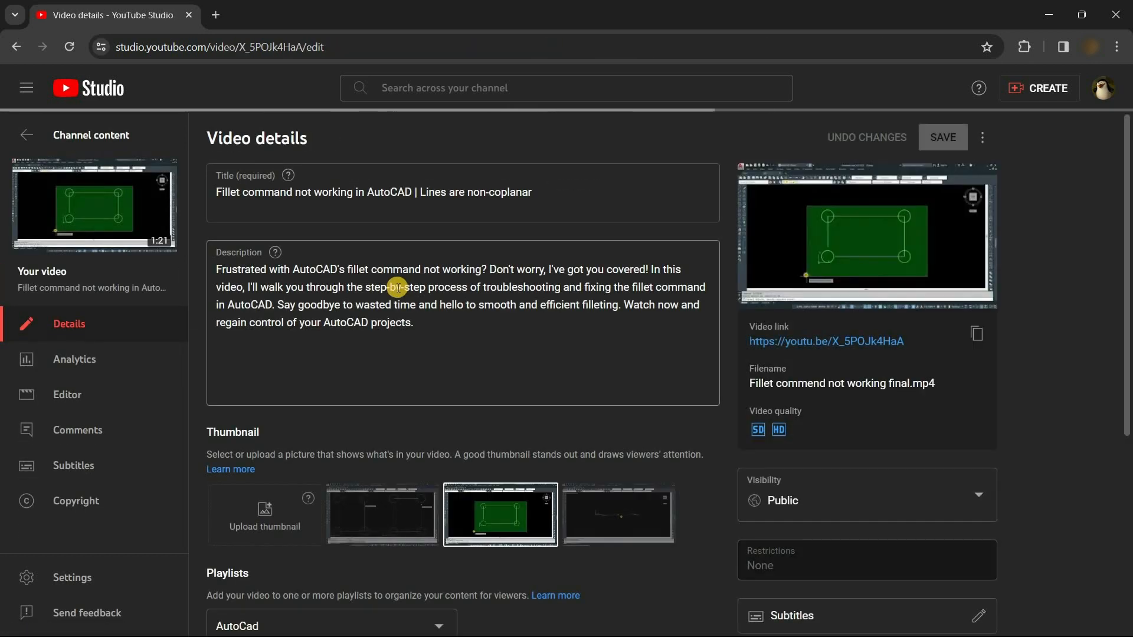
click(97, 398)
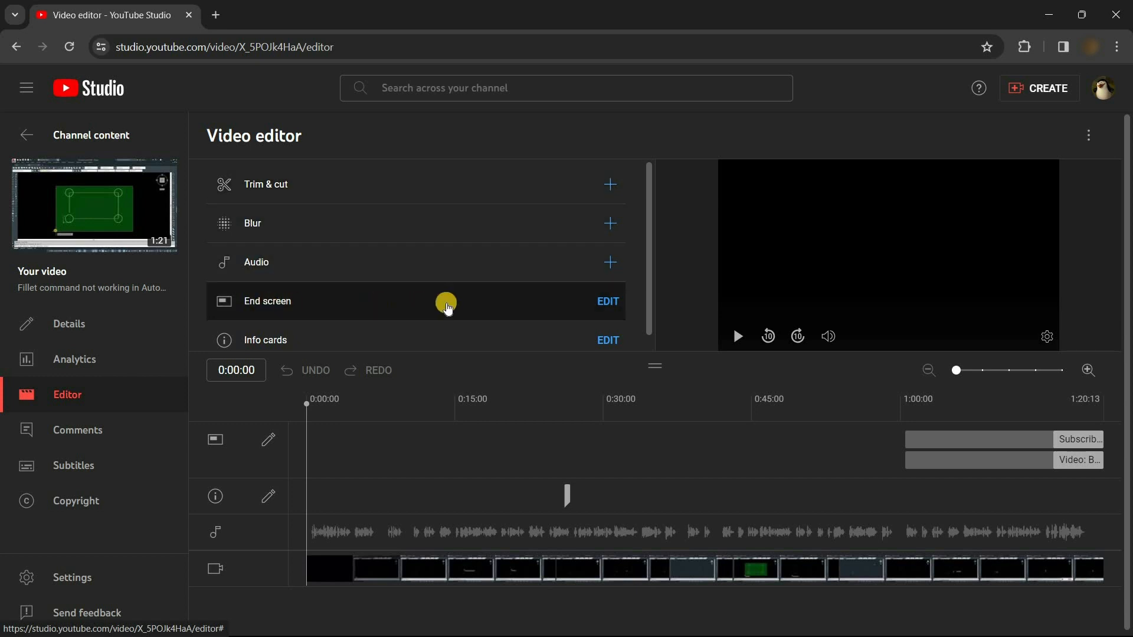
Step: Play the video briefly from about 0:08, pause it, and skip forward in 10-second jumps to 0:39:21
drag(956, 371, 933, 366)
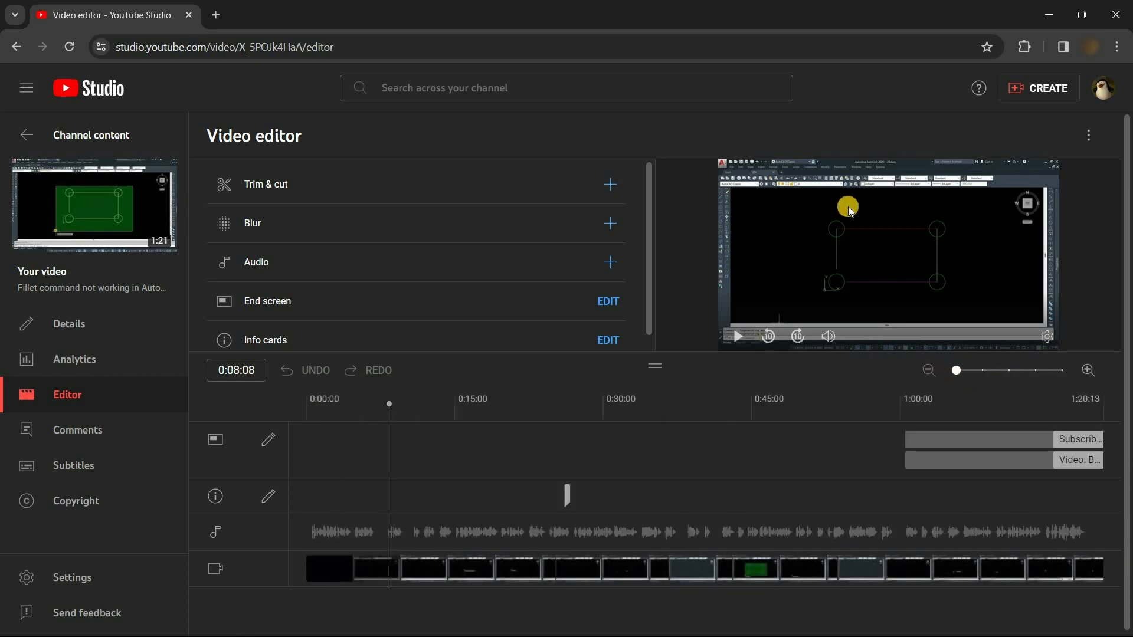
click(742, 337)
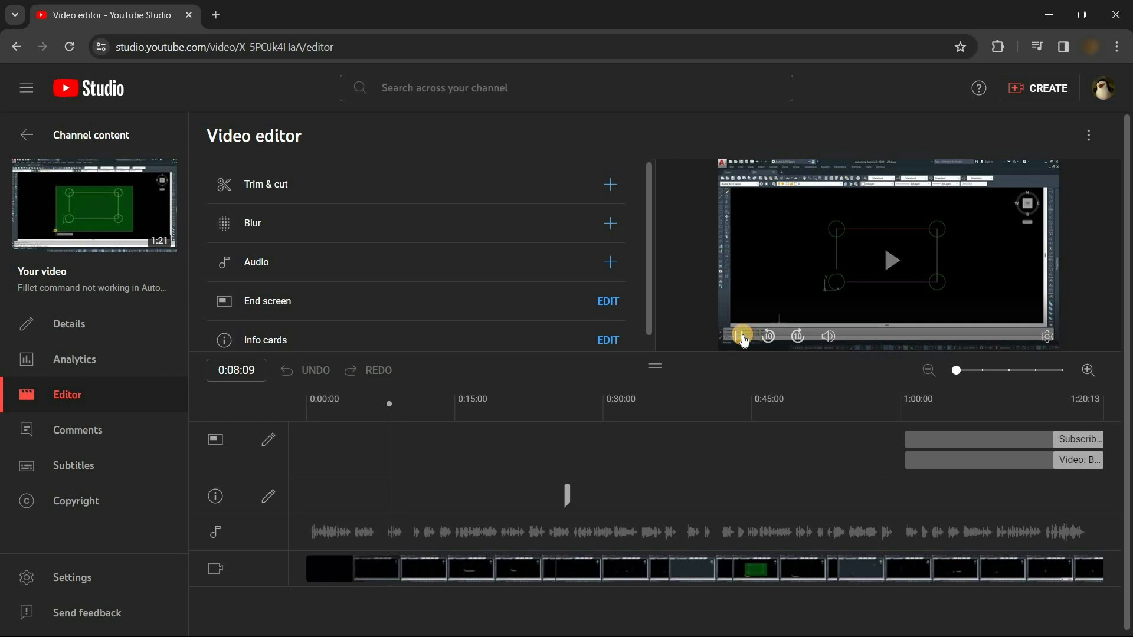
click(795, 348)
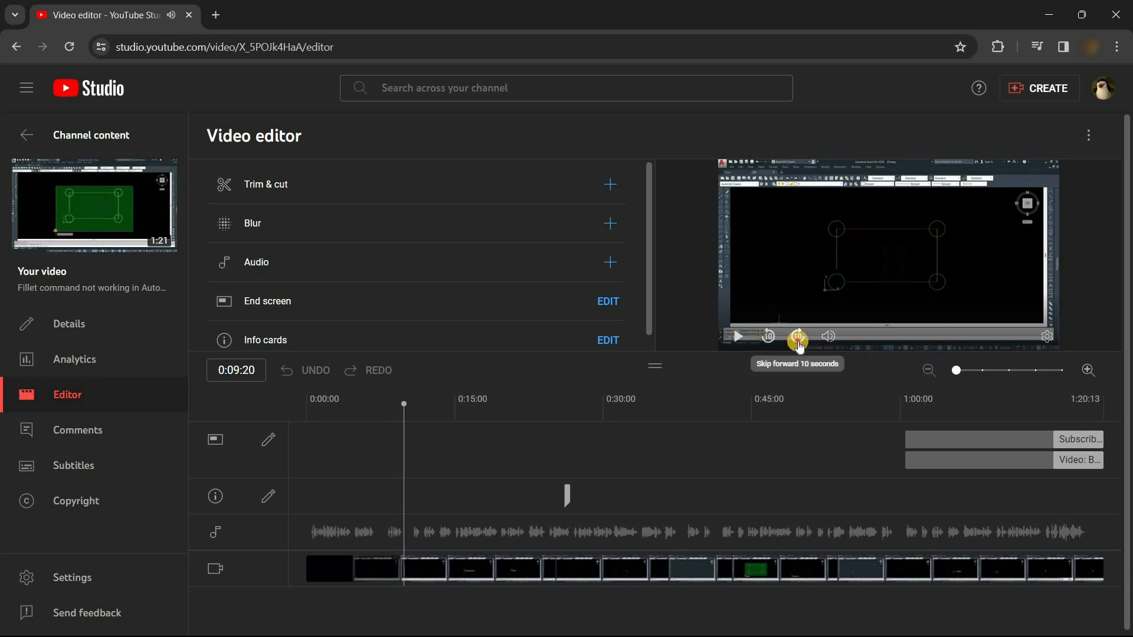
click(797, 339)
click(798, 339)
click(799, 340)
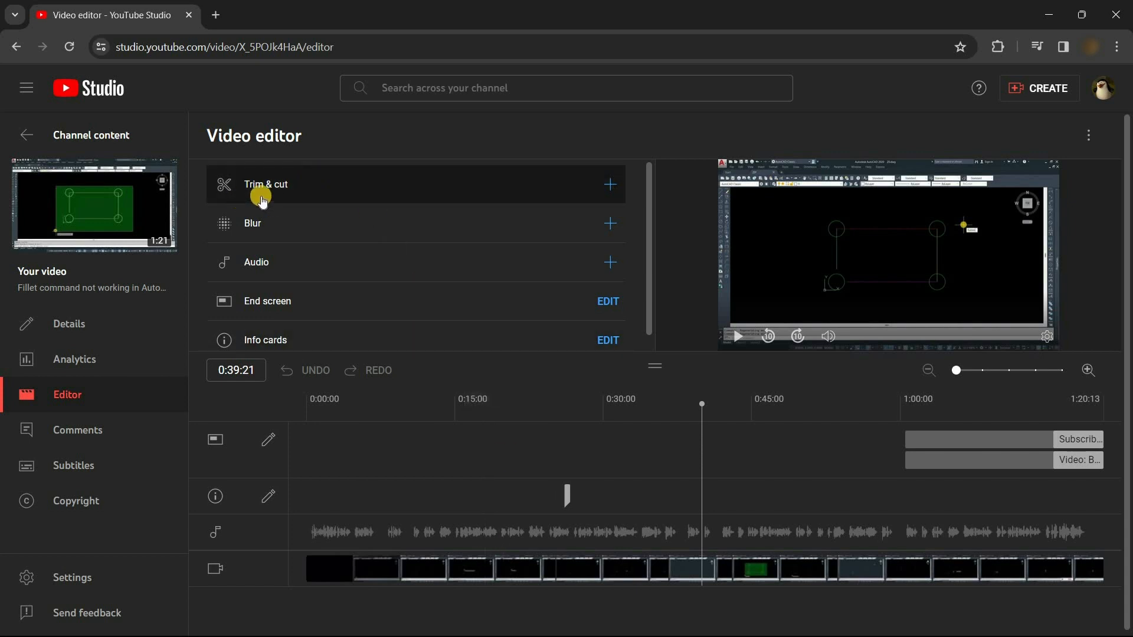
Step: Add a cut to the video running from 0:33:01 to 0:40:10
click(610, 184)
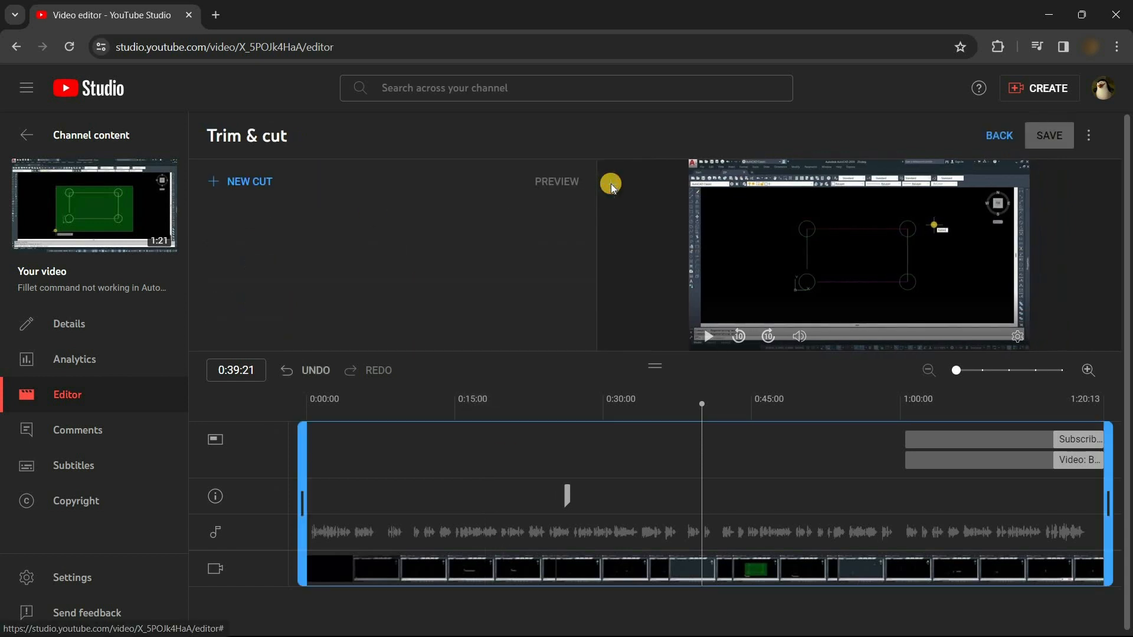
click(262, 183)
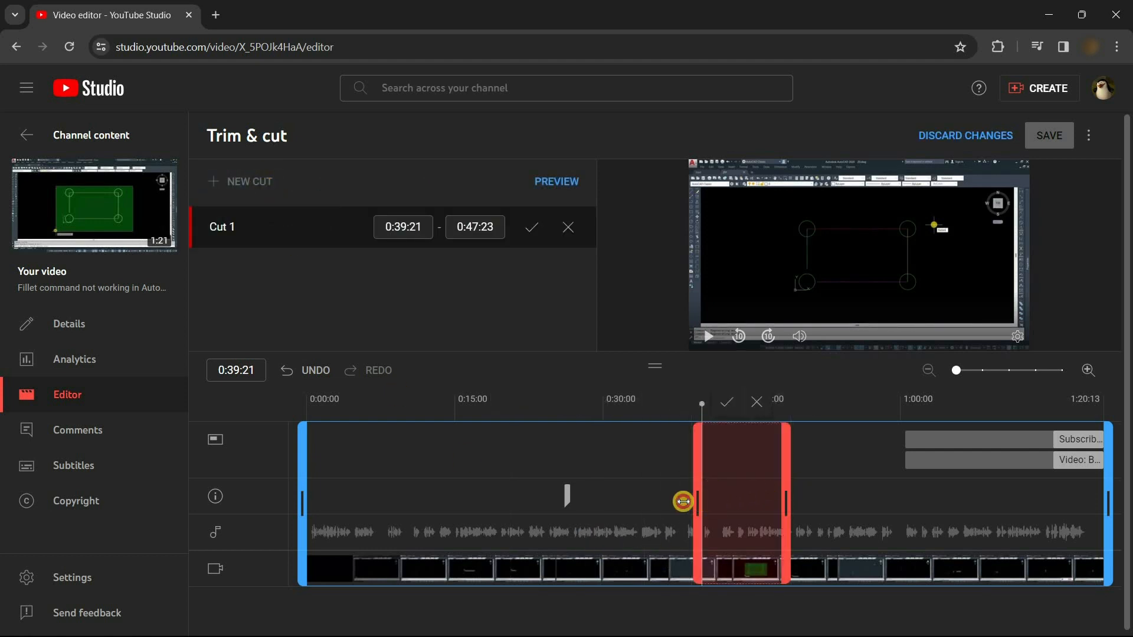
drag(682, 501, 617, 501)
drag(777, 502, 711, 501)
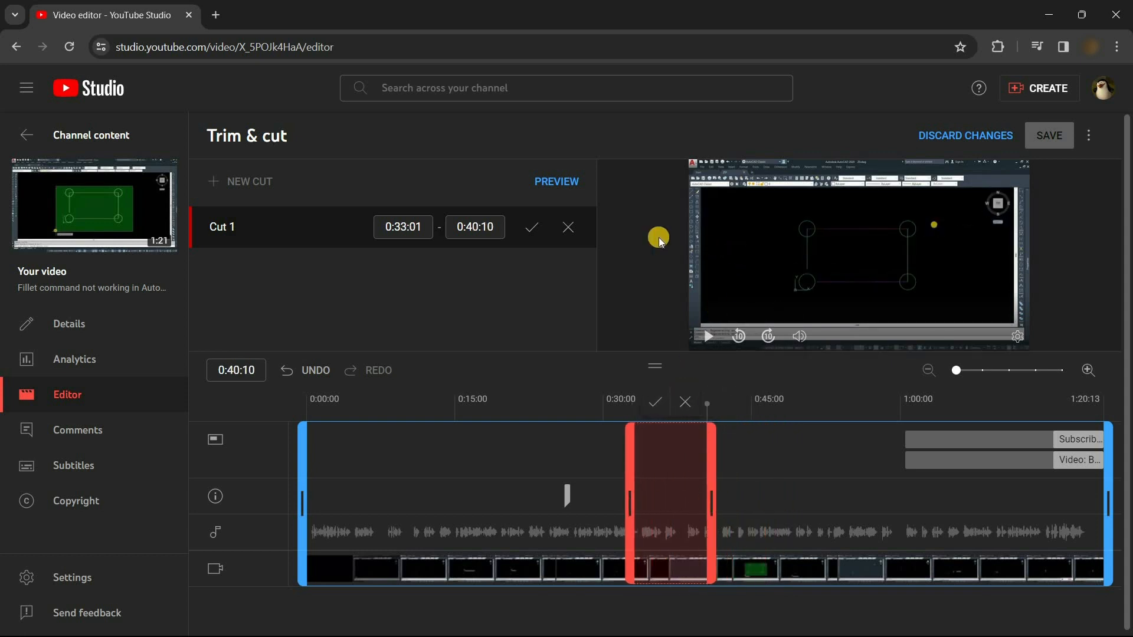
click(531, 227)
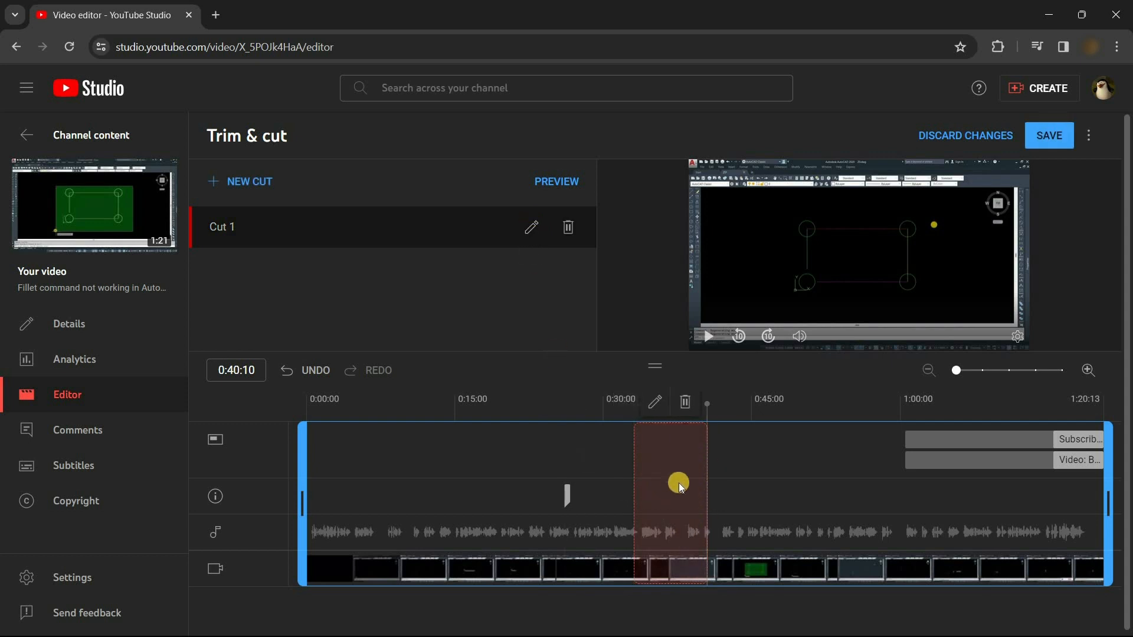
click(661, 477)
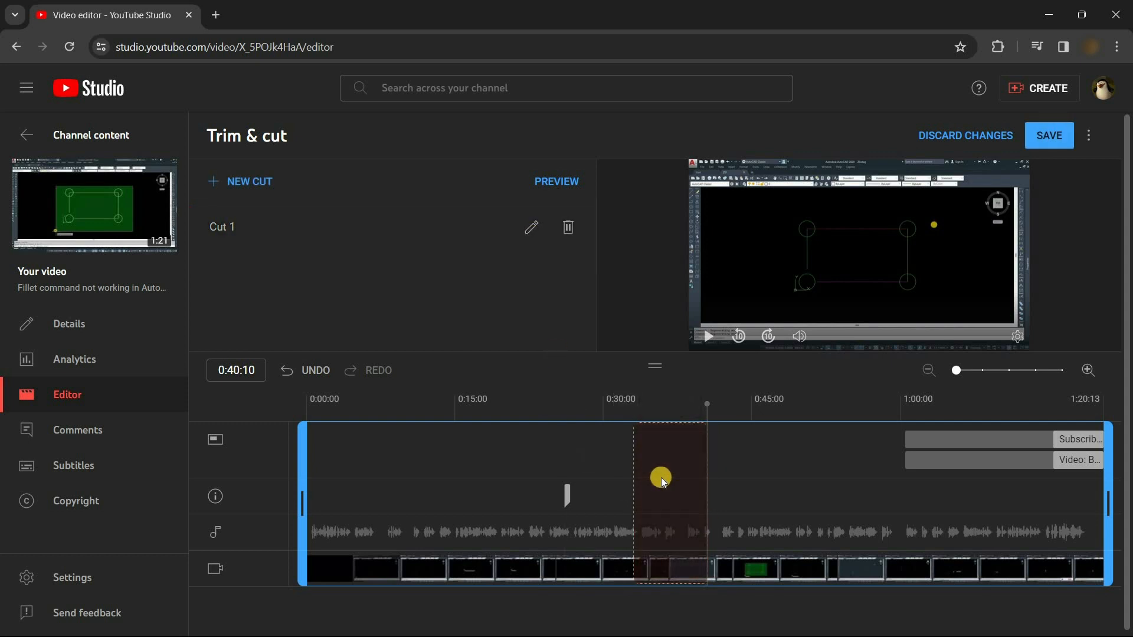
Step: Preview the edited video across the cut section and pause it at 0:44:00
click(558, 180)
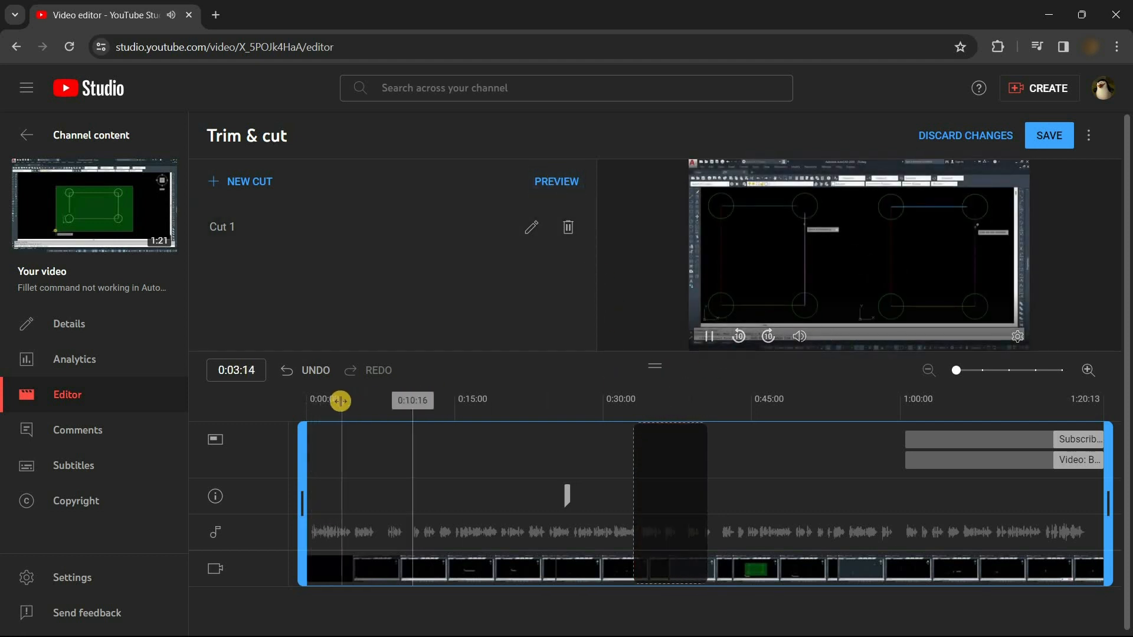
drag(342, 400, 597, 330)
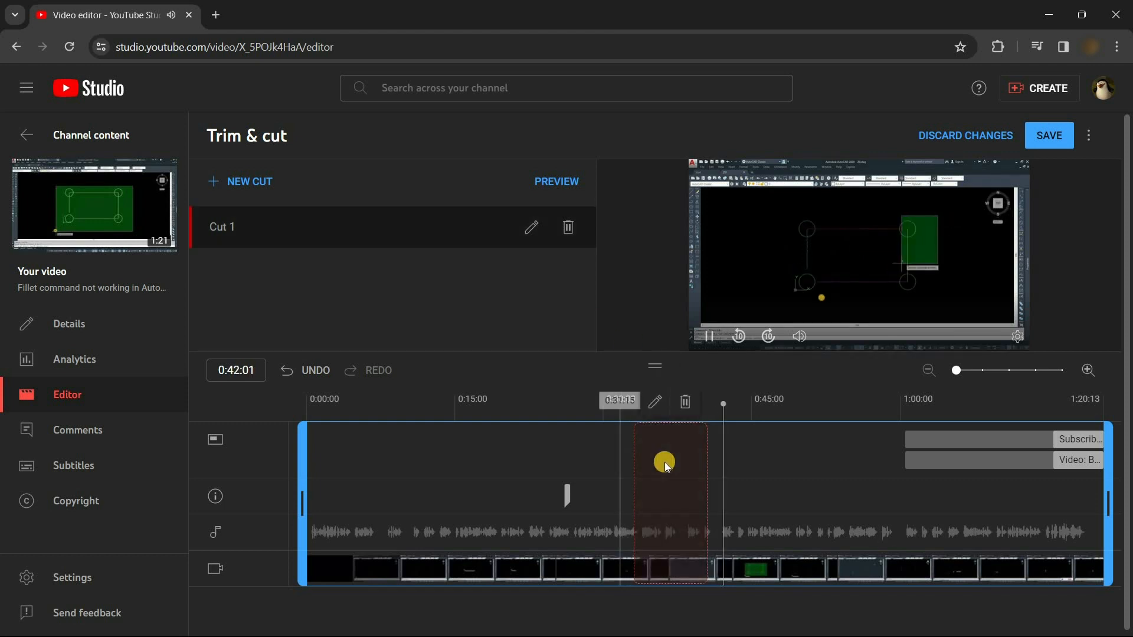
click(710, 340)
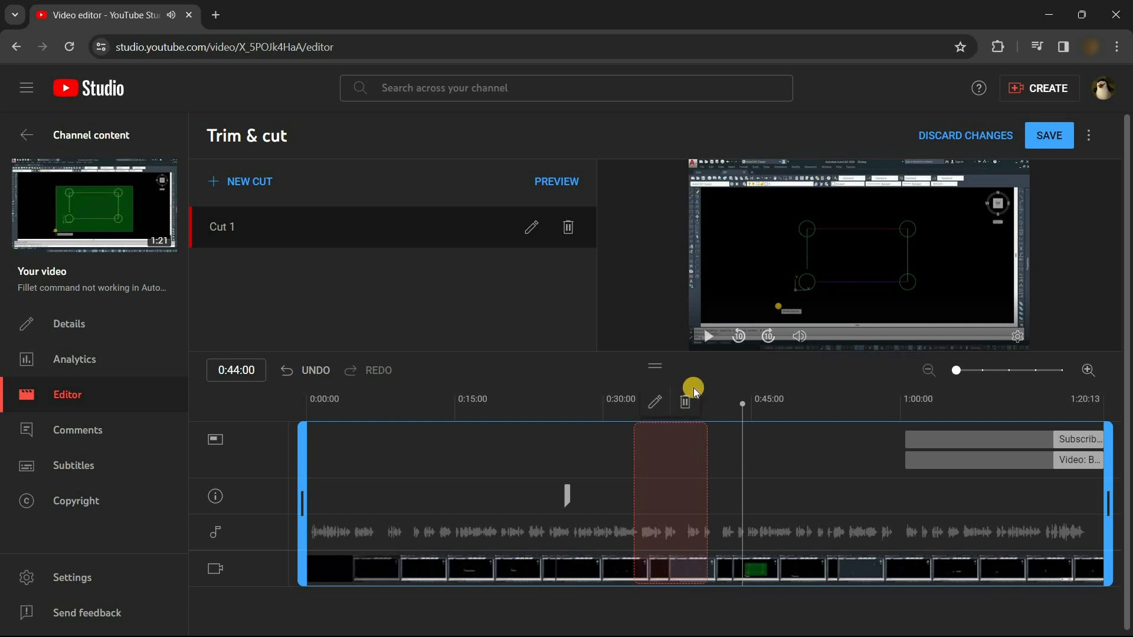
click(1056, 140)
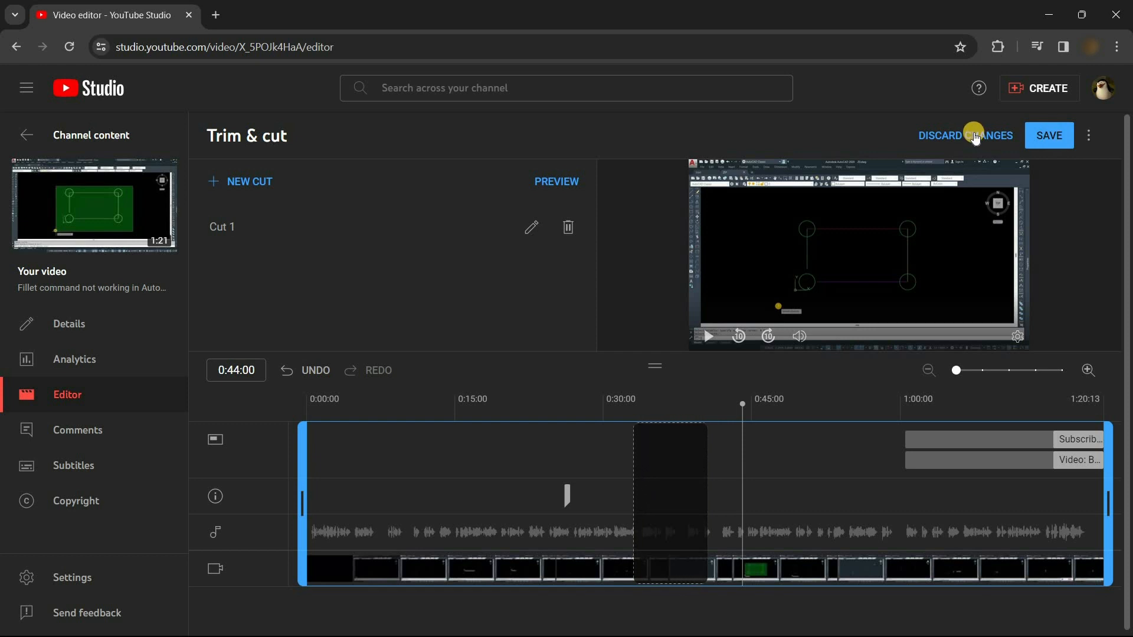
Step: Delete the cut and return to the main video editor
click(567, 226)
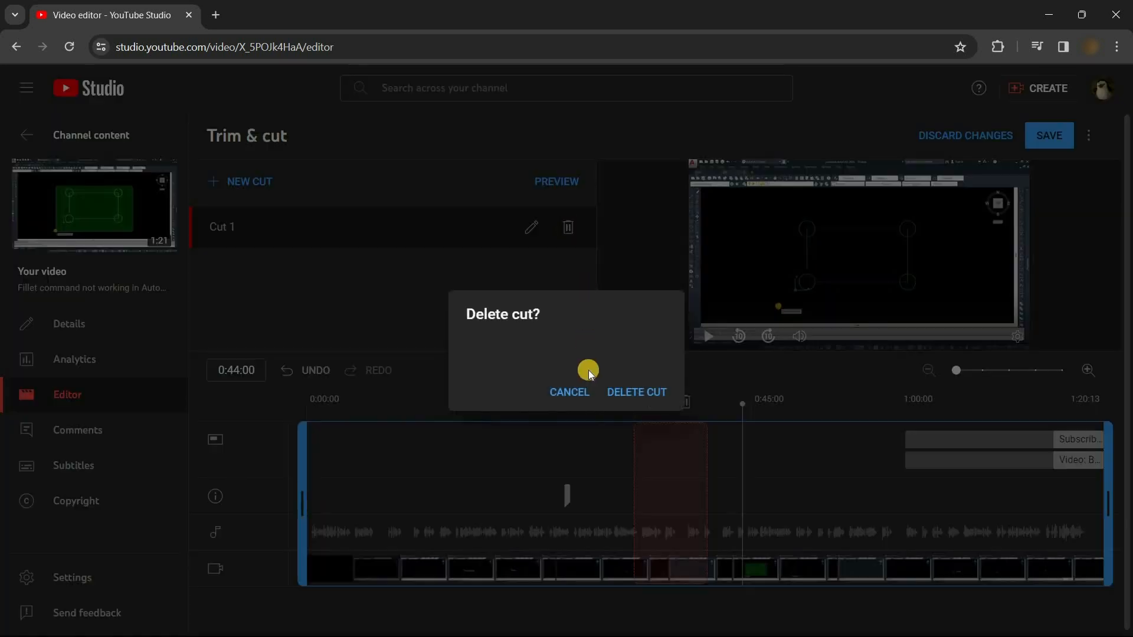
click(643, 393)
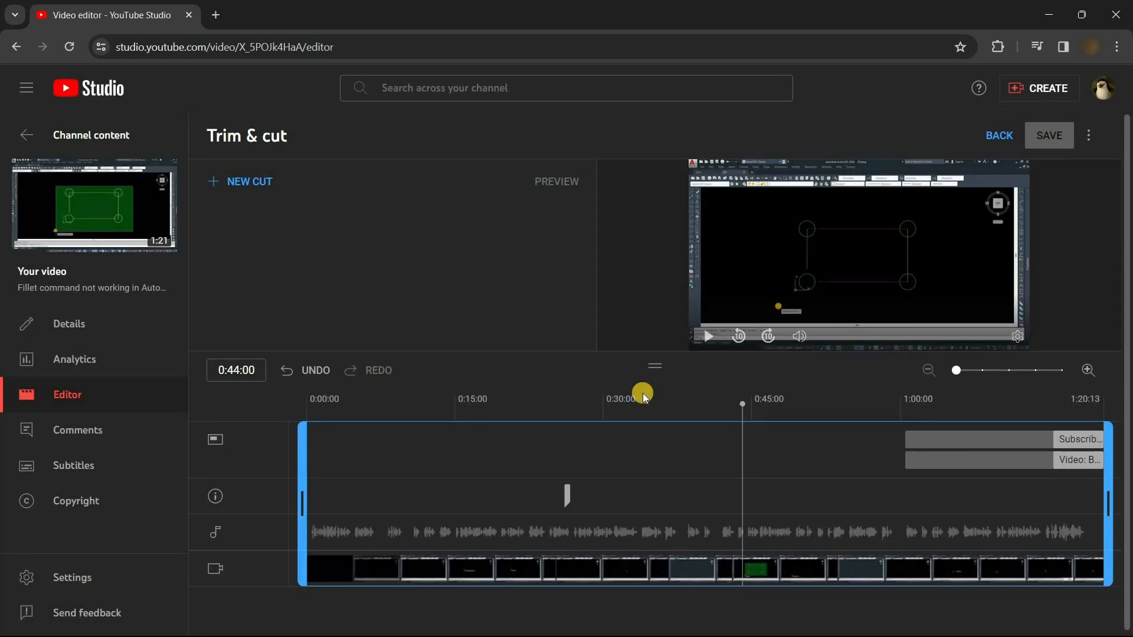
click(1003, 137)
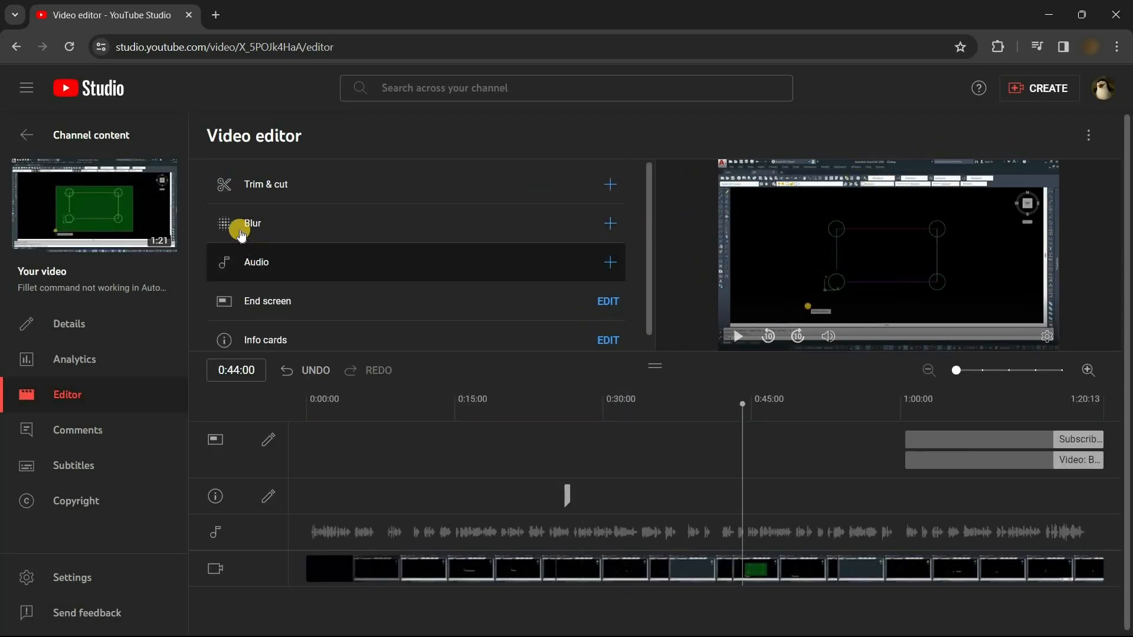
Step: Try to apply a face blur to the video
click(584, 232)
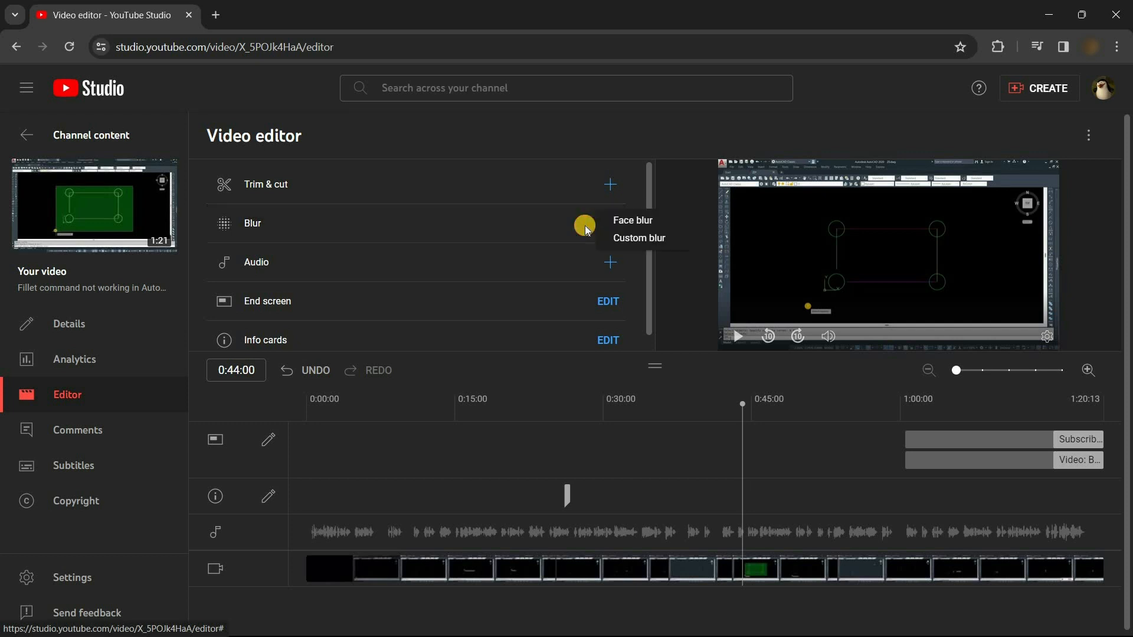
click(638, 222)
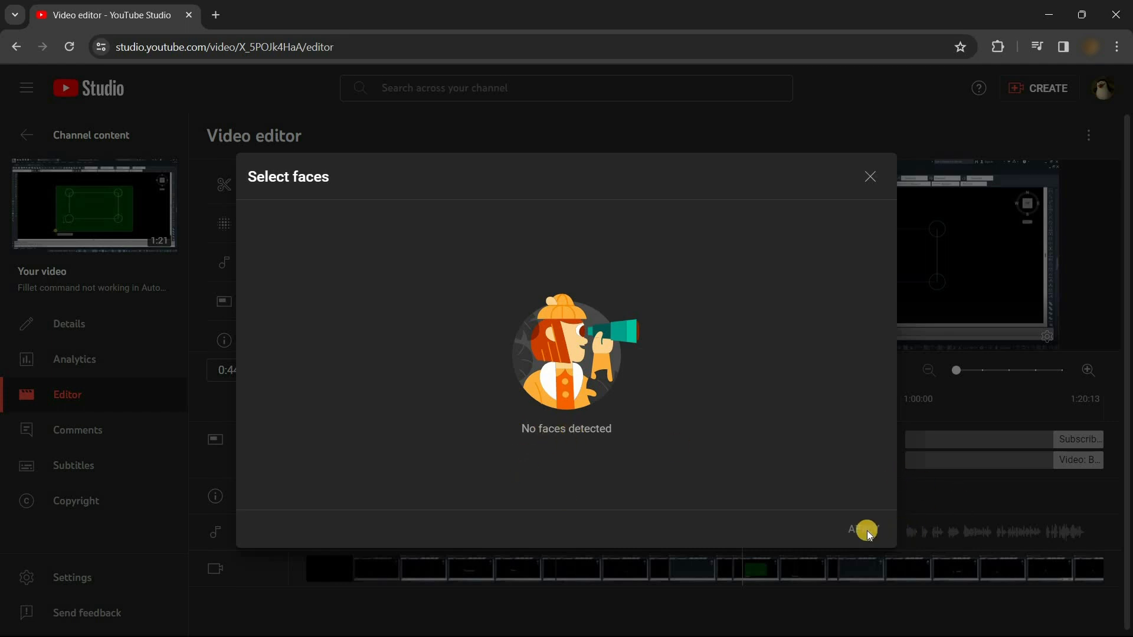
click(870, 176)
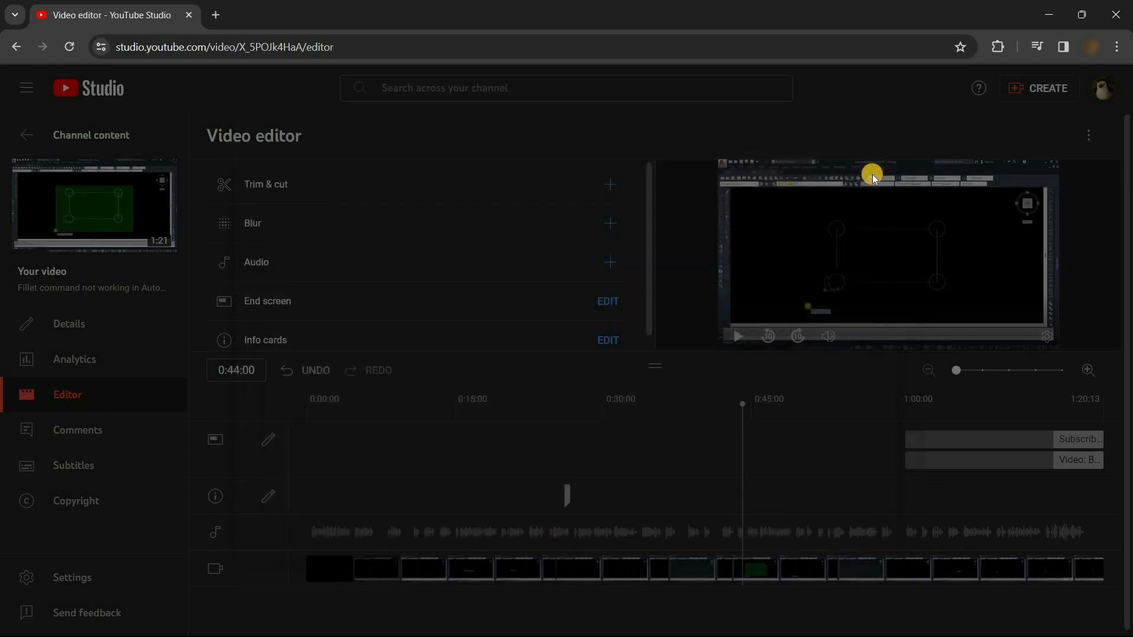
Step: Add a custom oval blur with a fixed position over the upper edge of the video frame
click(611, 223)
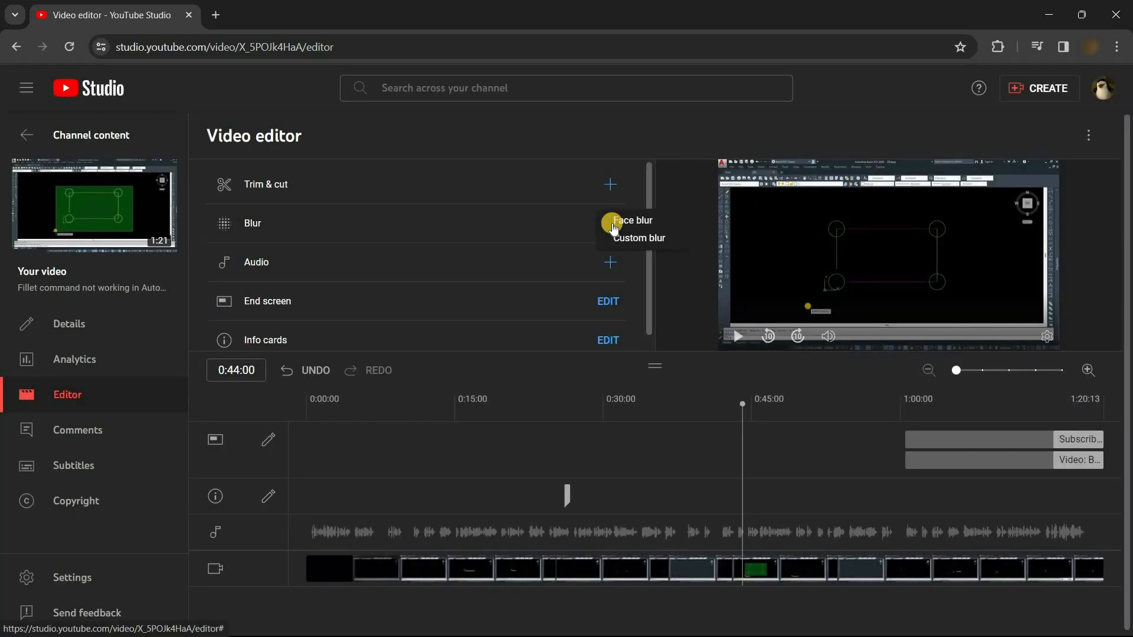
click(633, 239)
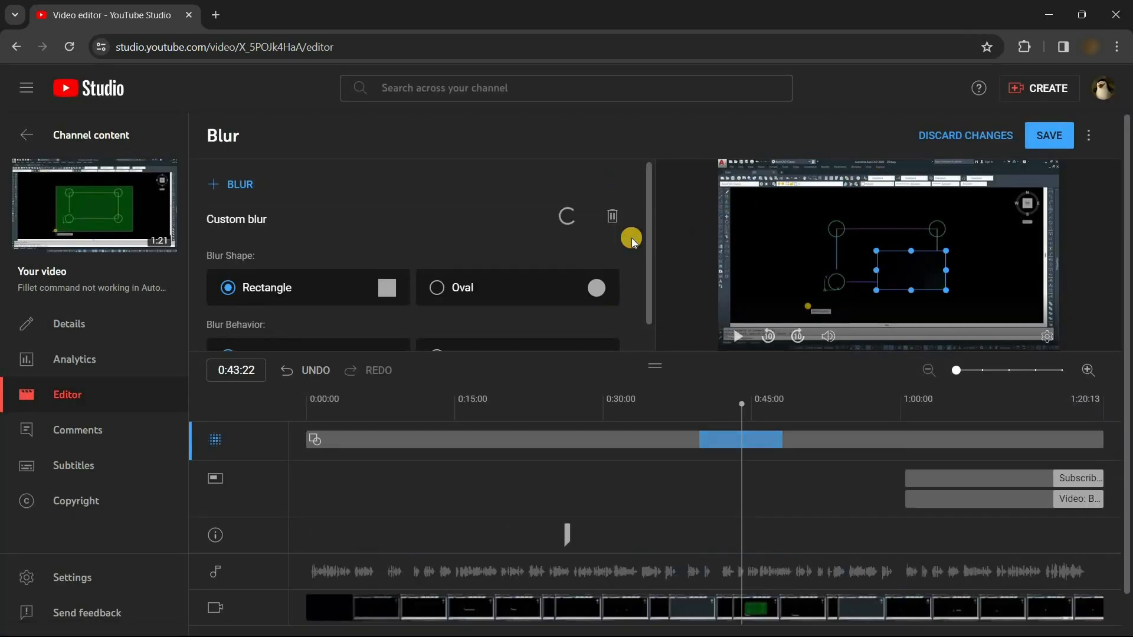
drag(650, 215, 656, 257)
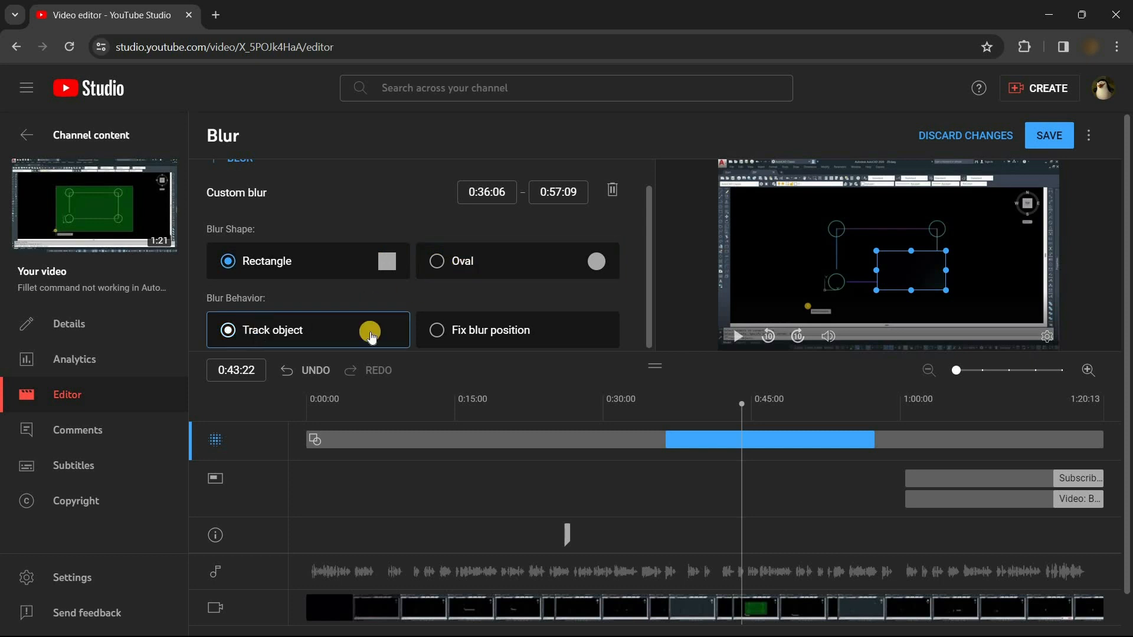
click(436, 329)
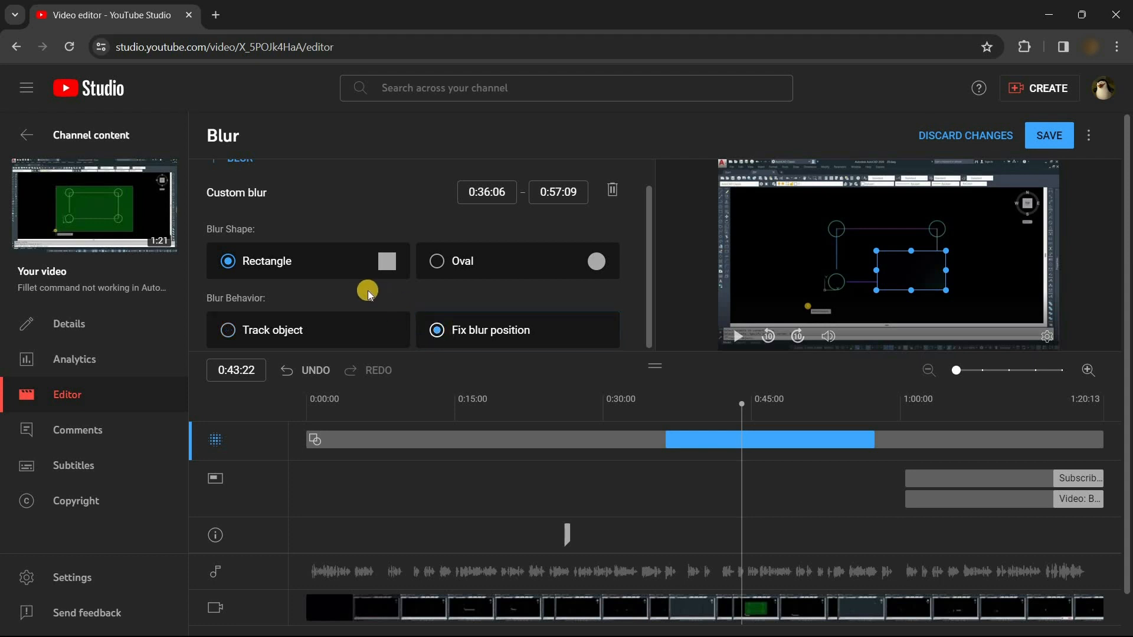
drag(914, 273, 924, 181)
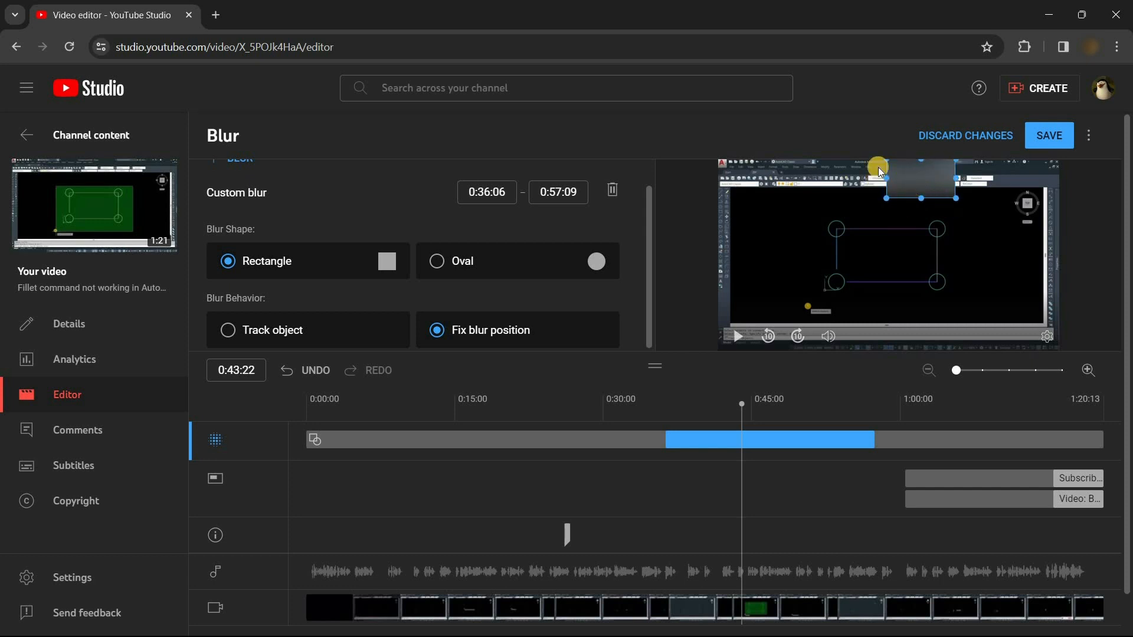
click(438, 262)
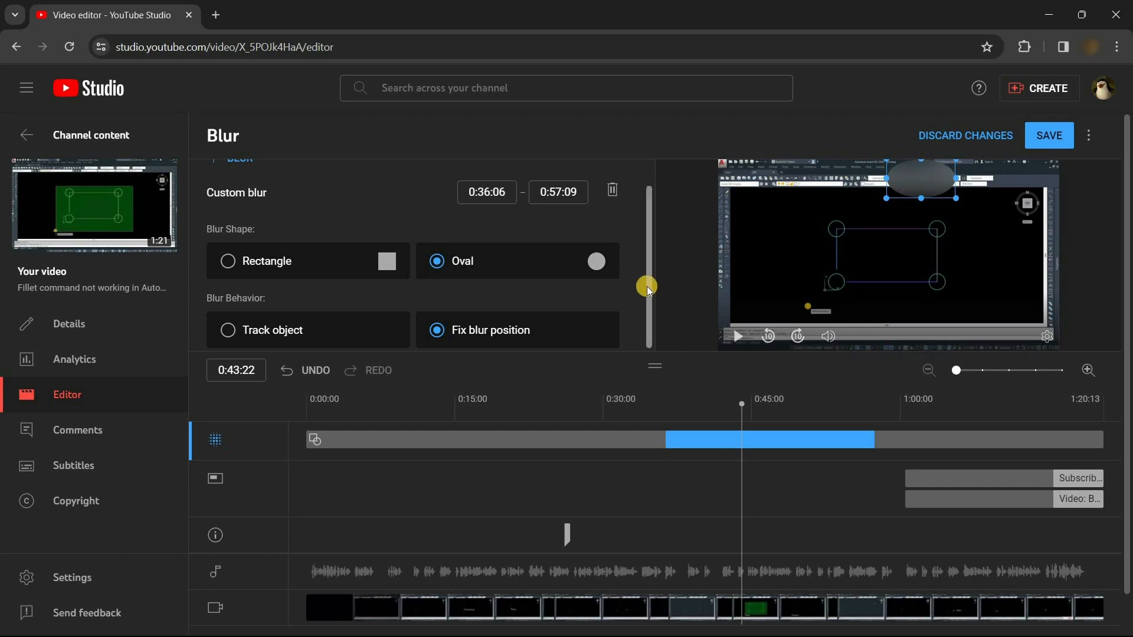
Step: Set the blur's time range to 0:25:03–0:33:14 and check it at 0:27:14
drag(698, 441, 607, 432)
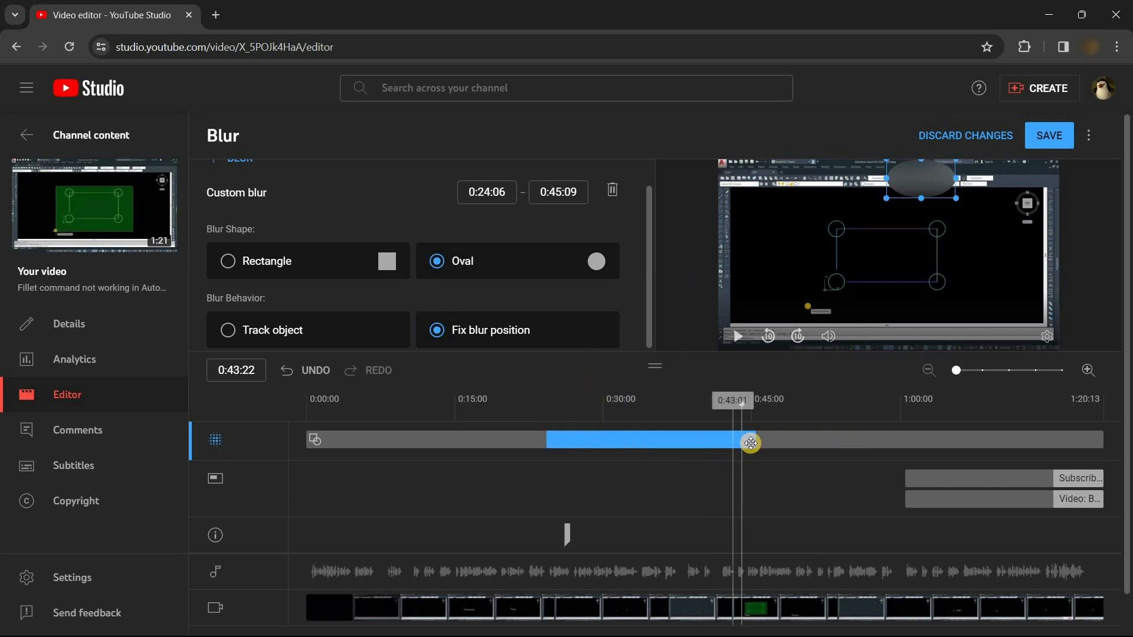
drag(750, 440, 556, 437)
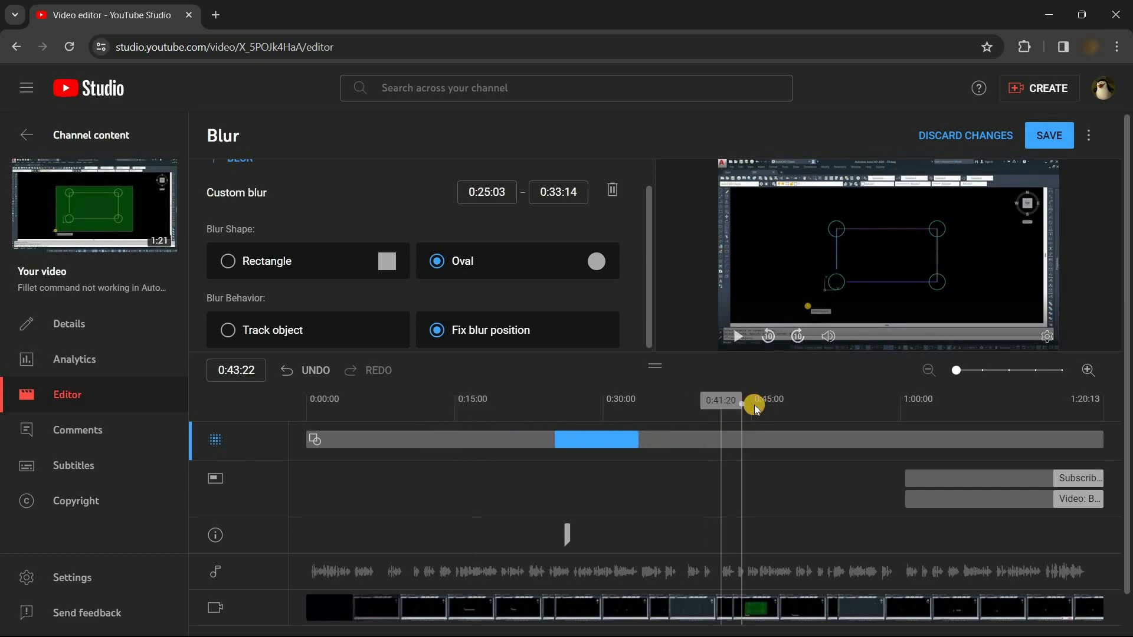
drag(739, 401, 580, 400)
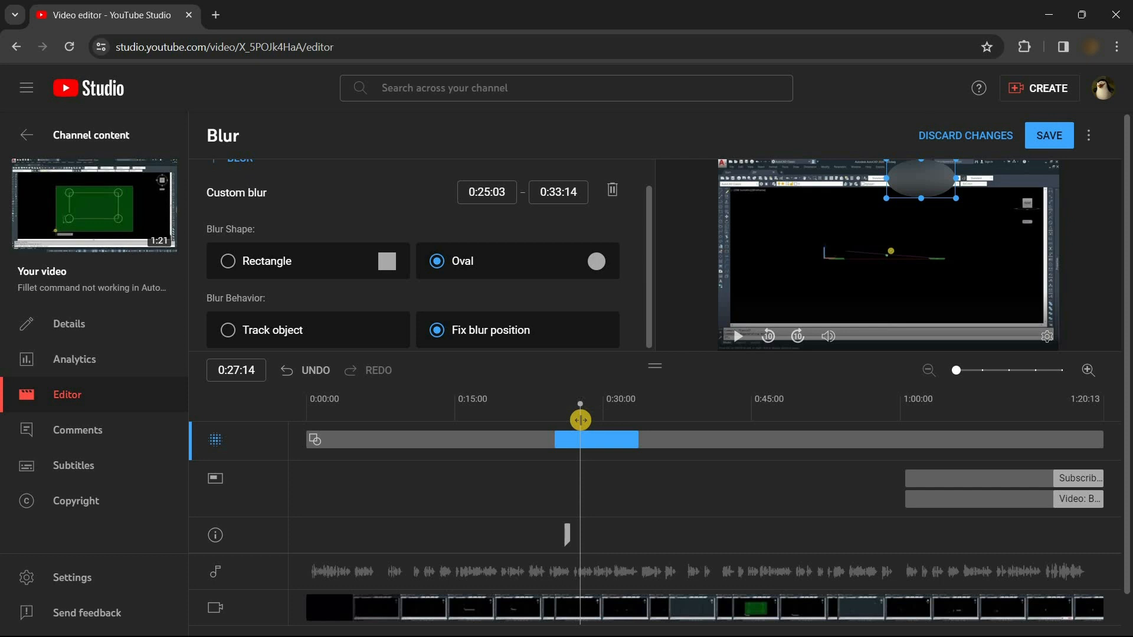
Step: At 0:14:00, switch the blur to object tracking, place it over the drawn rectangle's lower-left corner, and check the tracking at 0:12:16
drag(564, 418, 447, 413)
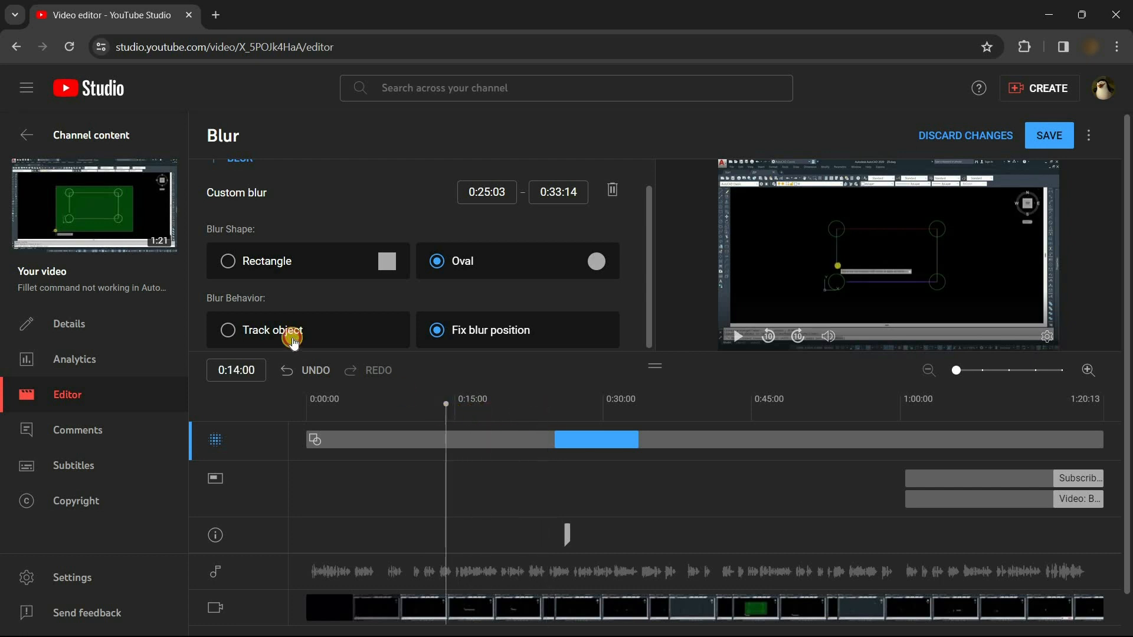
click(230, 330)
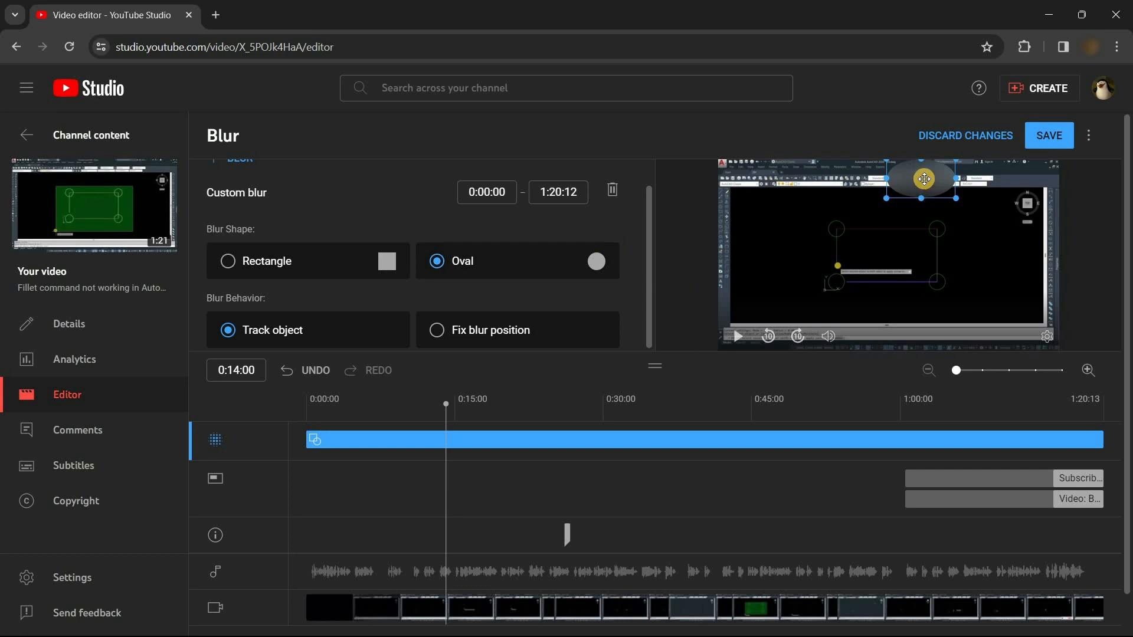
mouse_move(923, 179)
mouse_down()
mouse_move(901, 216)
mouse_move(842, 261)
mouse_up()
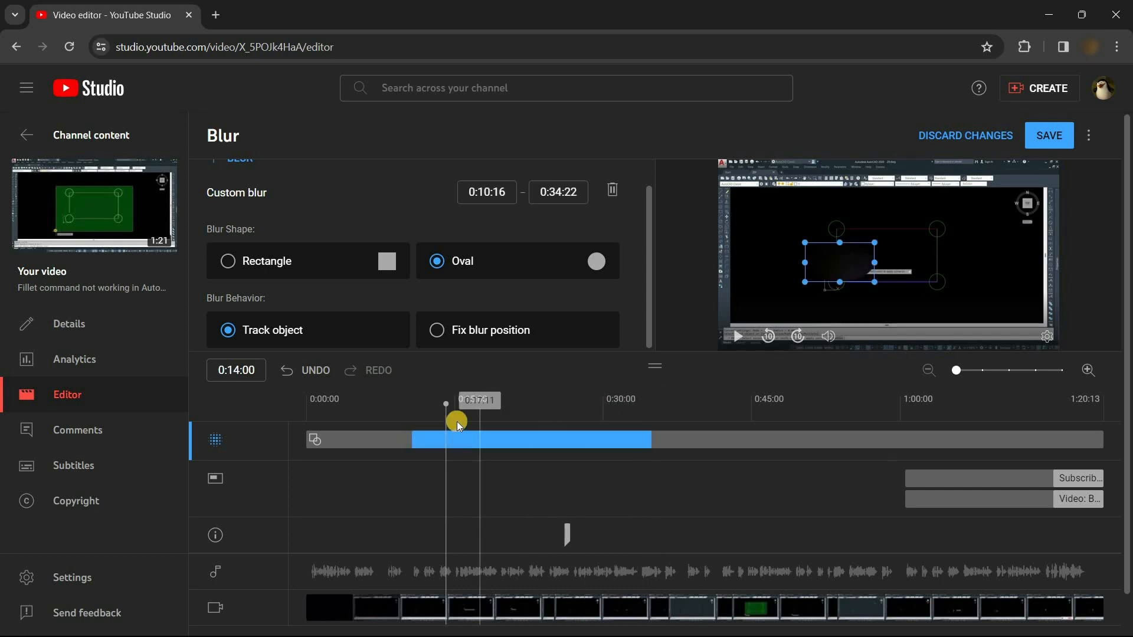
mouse_move(448, 416)
mouse_down()
mouse_move(461, 416)
mouse_move(418, 422)
mouse_move(450, 423)
mouse_move(430, 422)
mouse_up()
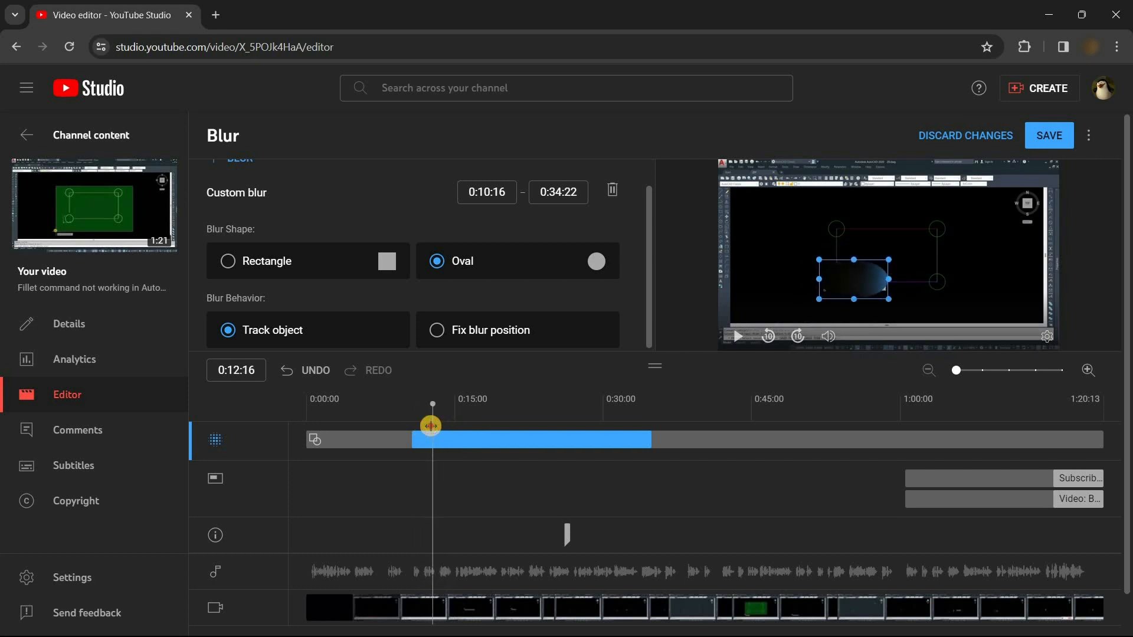
Step: Save the blur edits, confirm the save, and move the playhead to 0:34:10
click(1052, 136)
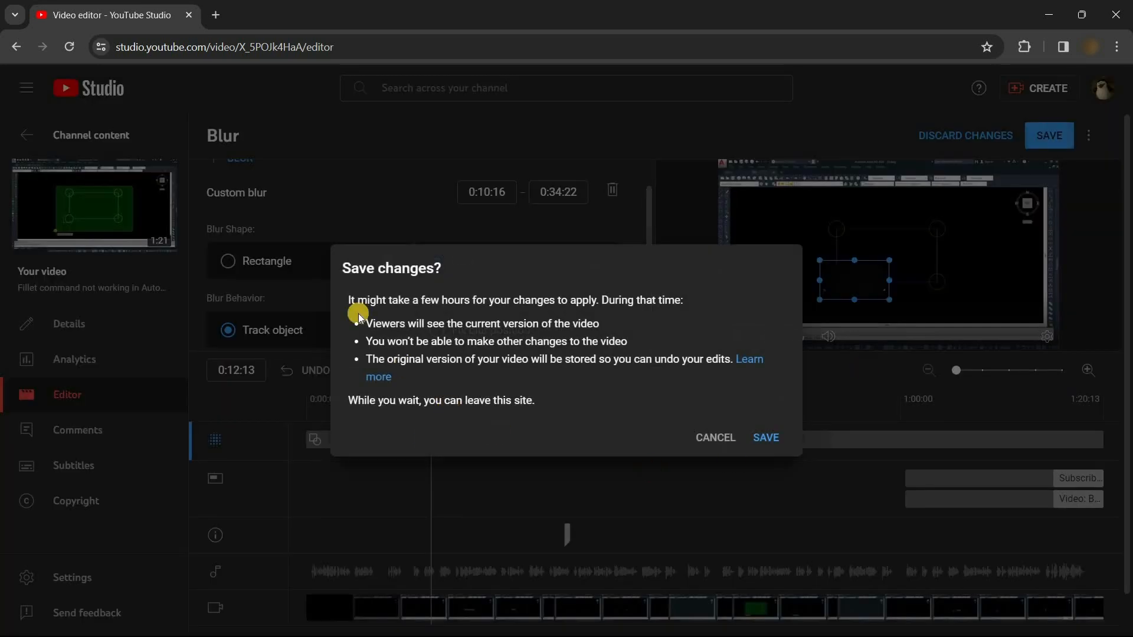
click(760, 442)
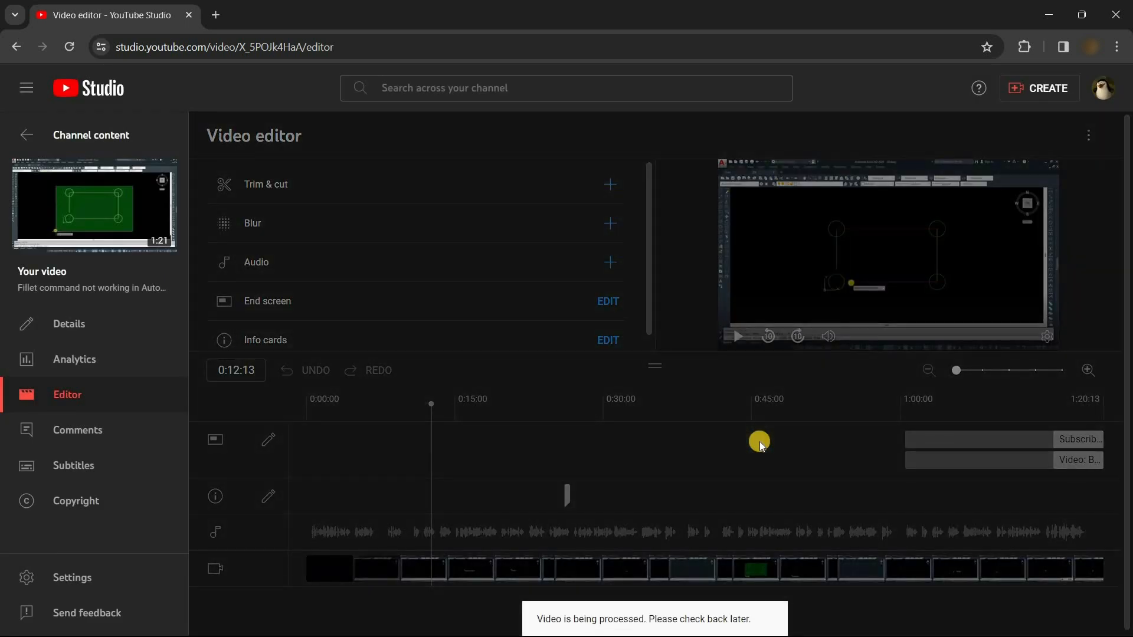
click(647, 471)
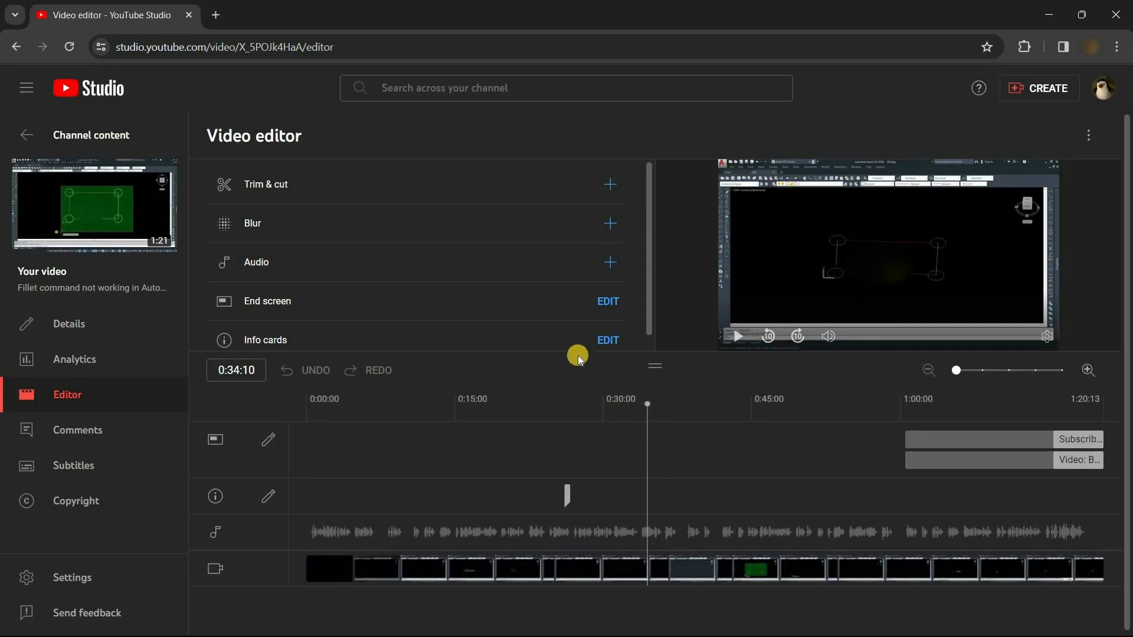
Step: Browse the audio library's tracks and filter options, and add the music track El Billete to the video
click(611, 262)
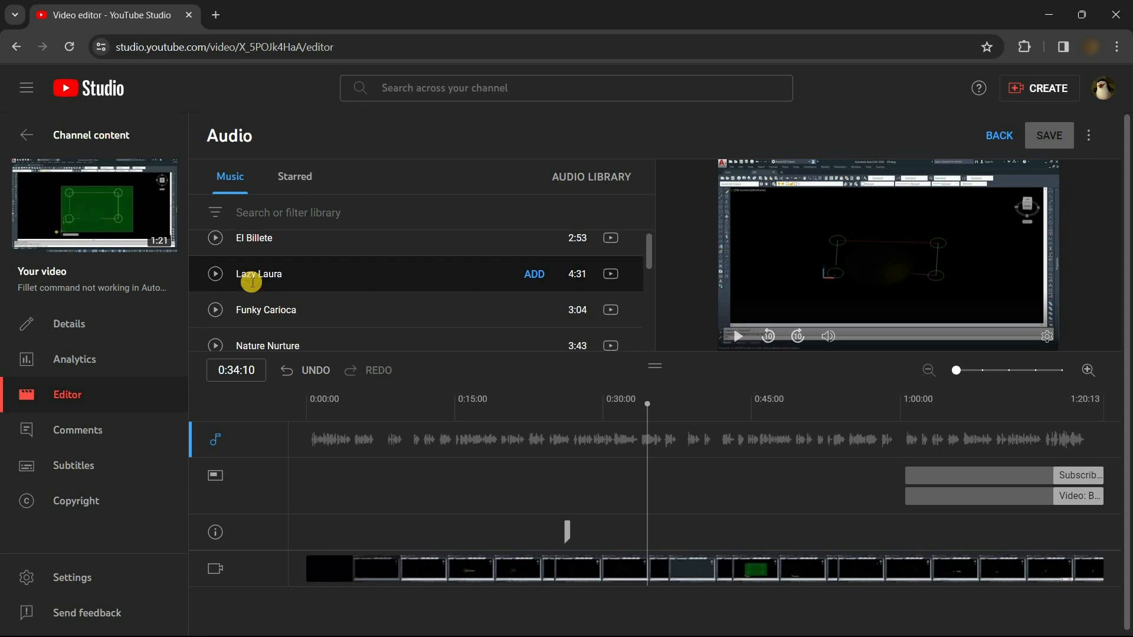
scroll(263, 314, down, 2)
scroll(260, 295, up, 2)
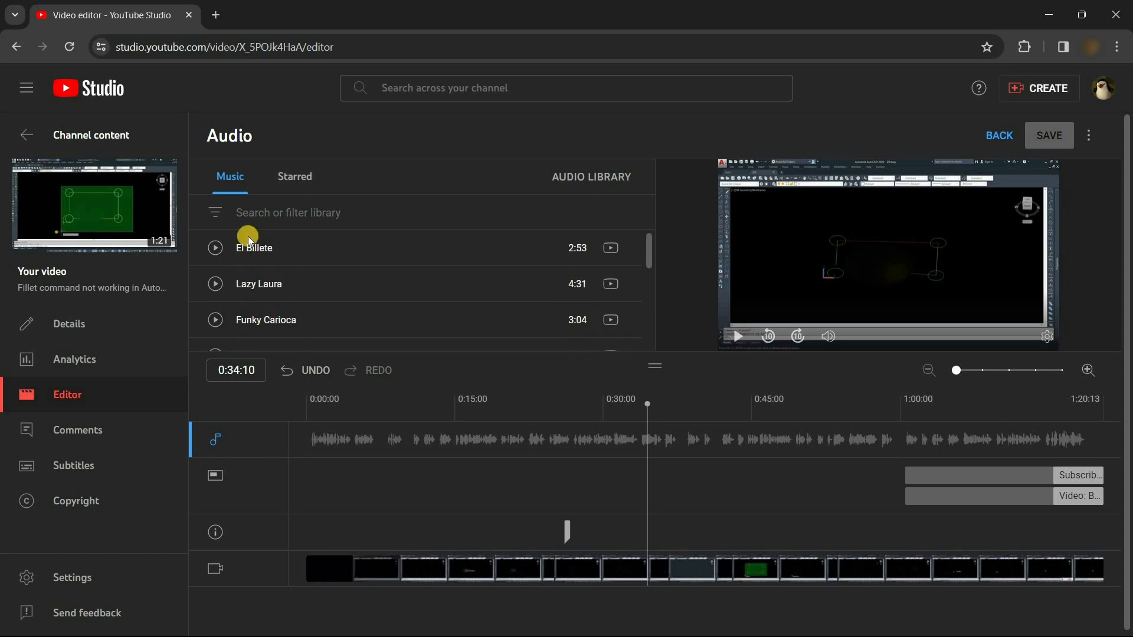
click(213, 212)
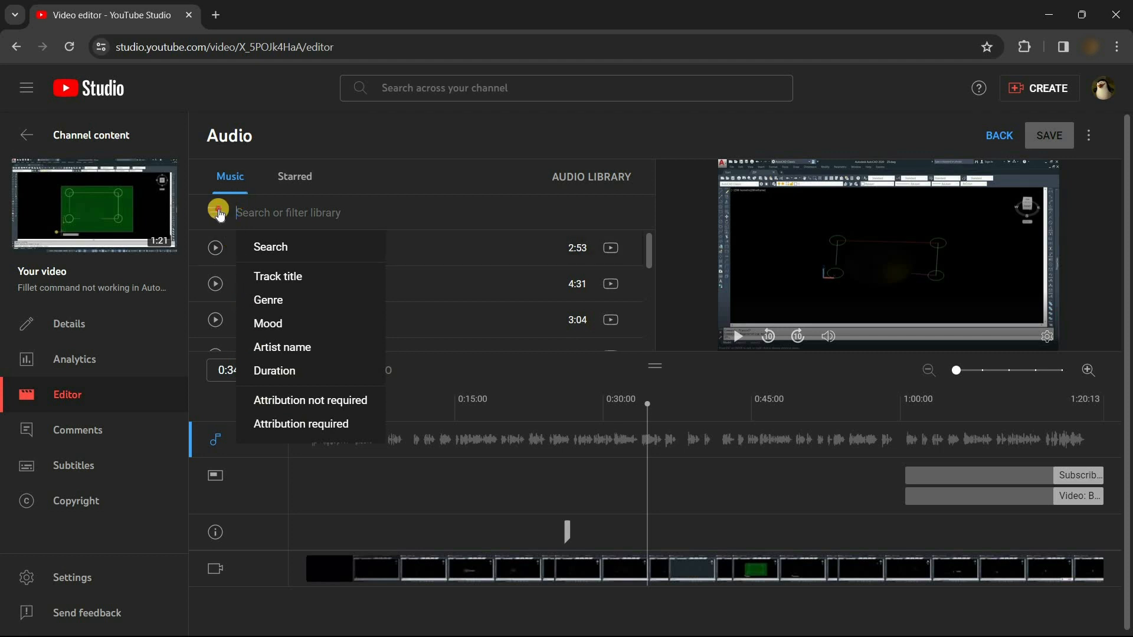
click(465, 170)
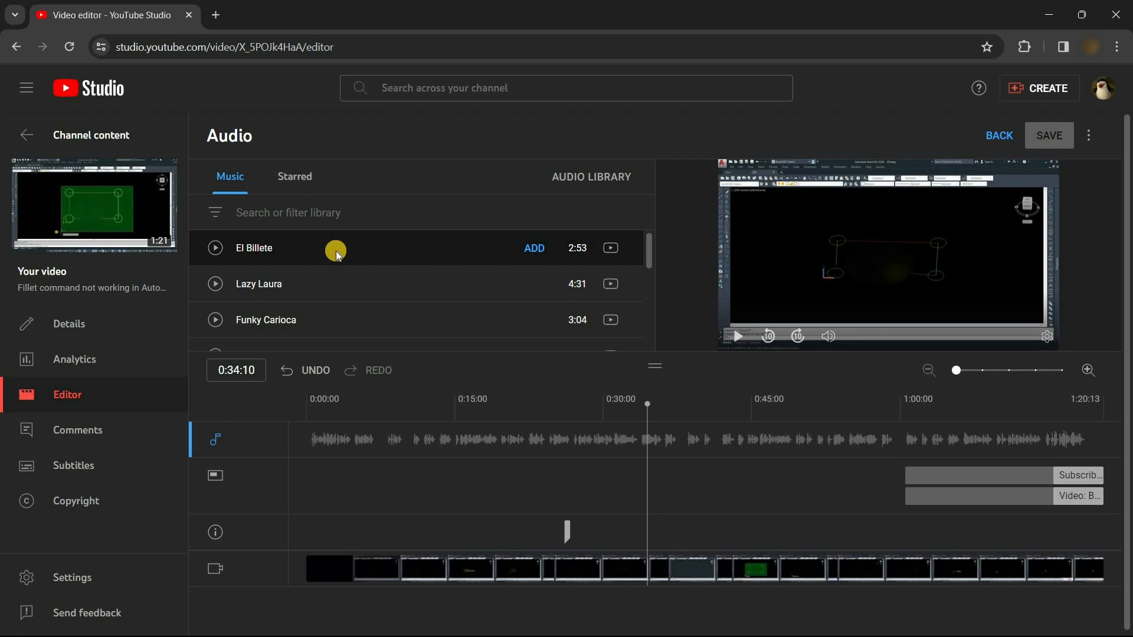
click(531, 249)
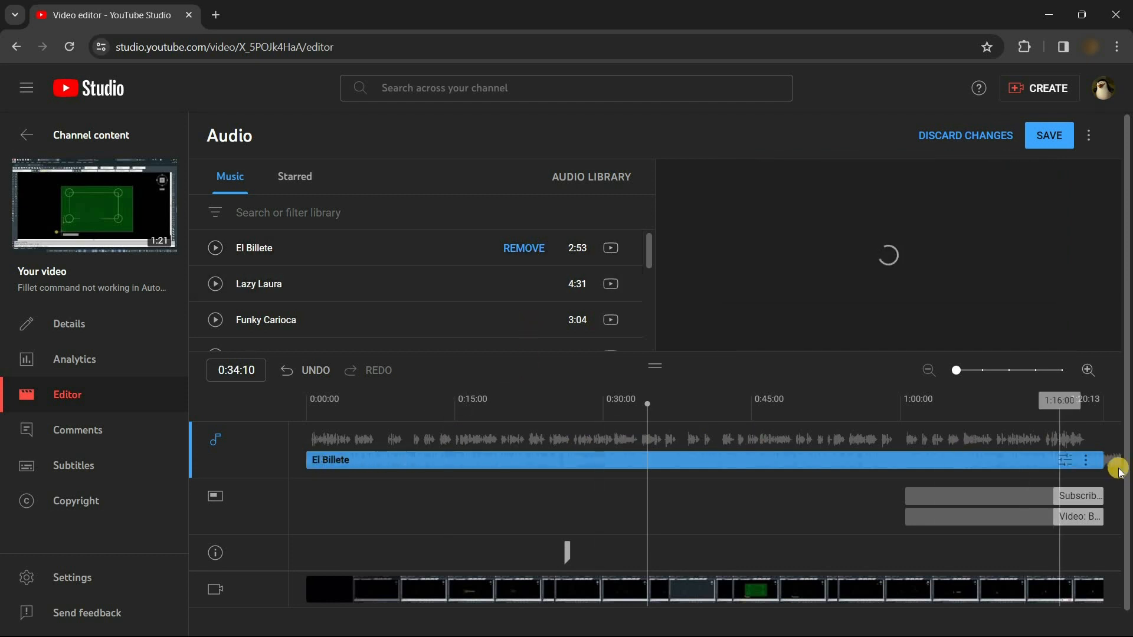
Step: Trim the El Billete clip to run from about 0:23 to 0:47 and lower its mix level slightly
drag(1026, 462, 778, 460)
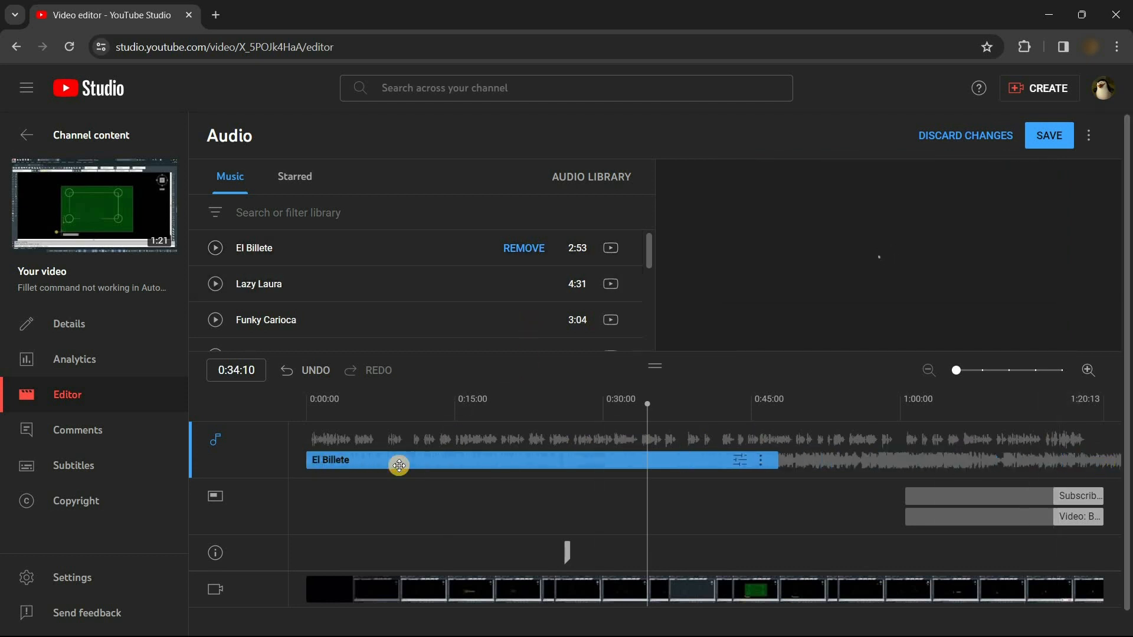
drag(306, 460, 533, 460)
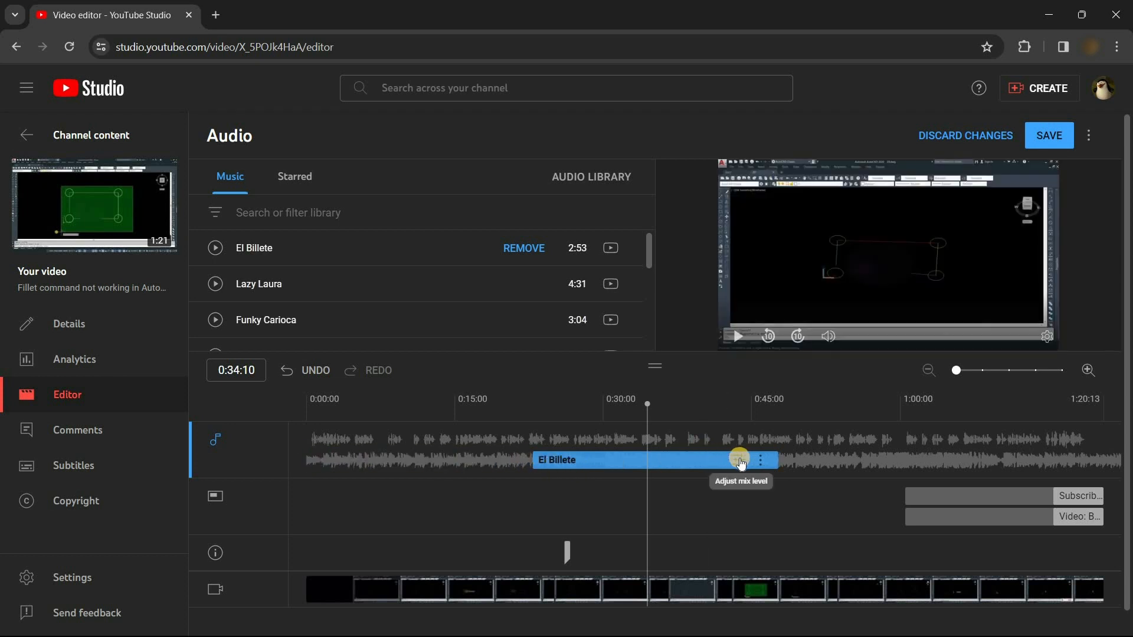
click(741, 461)
mouse_move(797, 436)
mouse_down()
mouse_move(760, 439)
mouse_move(781, 434)
mouse_up()
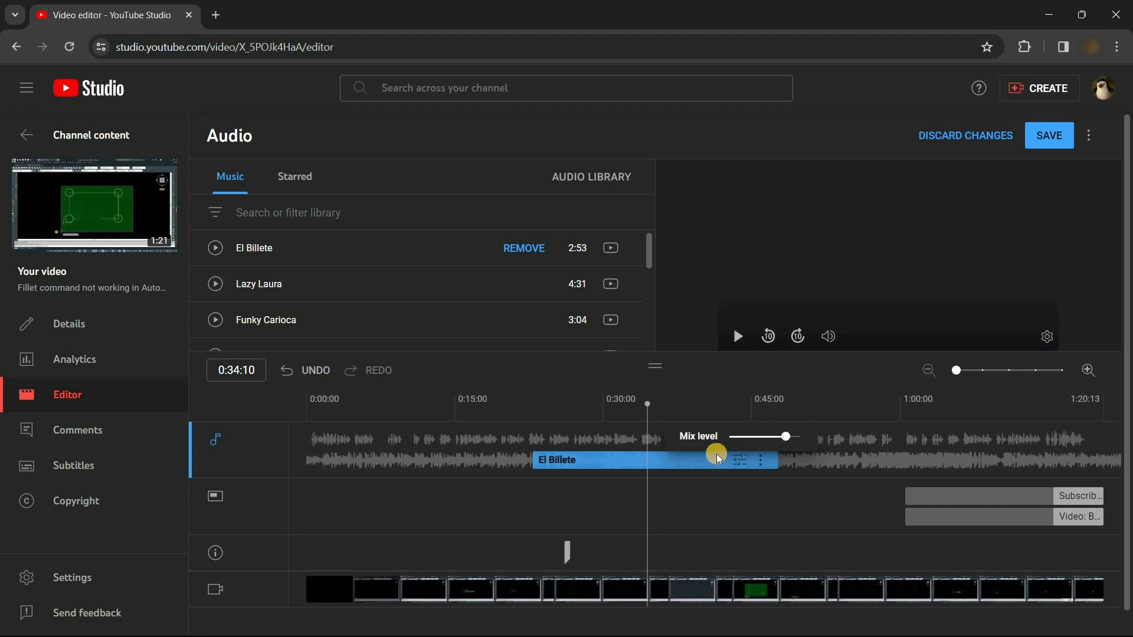
click(773, 472)
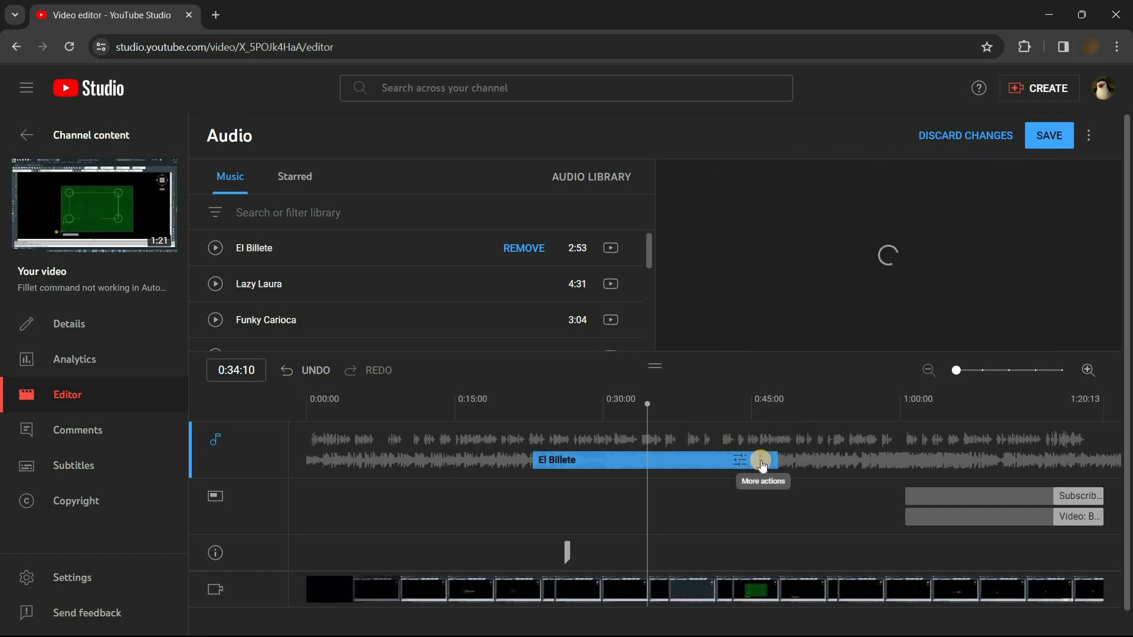
Step: Replace the El Billete track with Lazy Laura, ending at about 1:16, and discard the audio changes
click(761, 462)
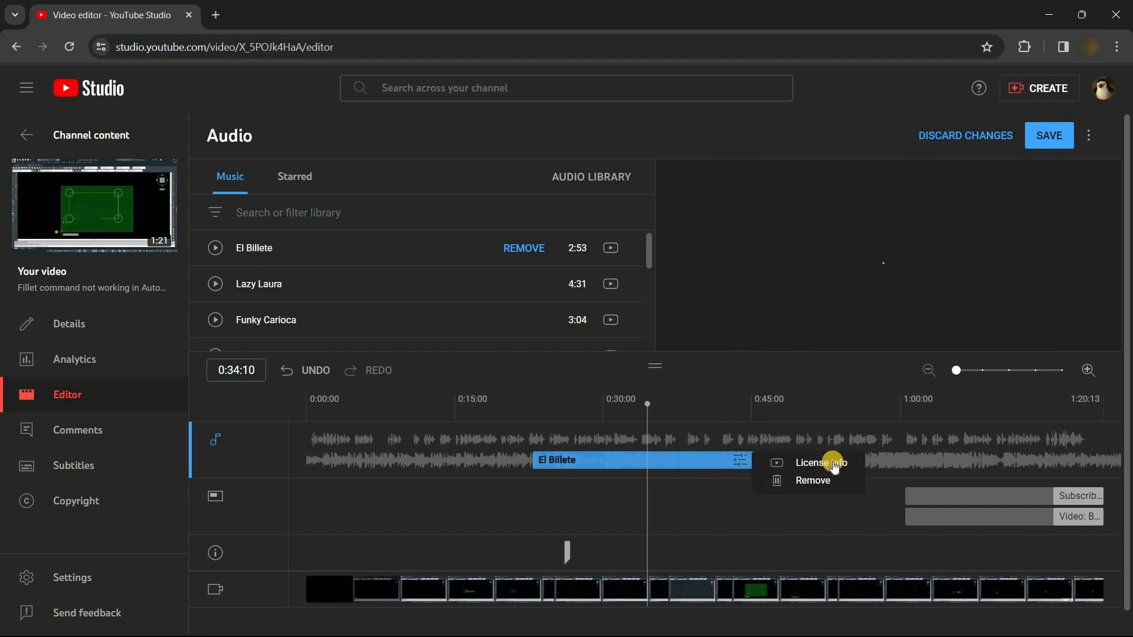
click(801, 481)
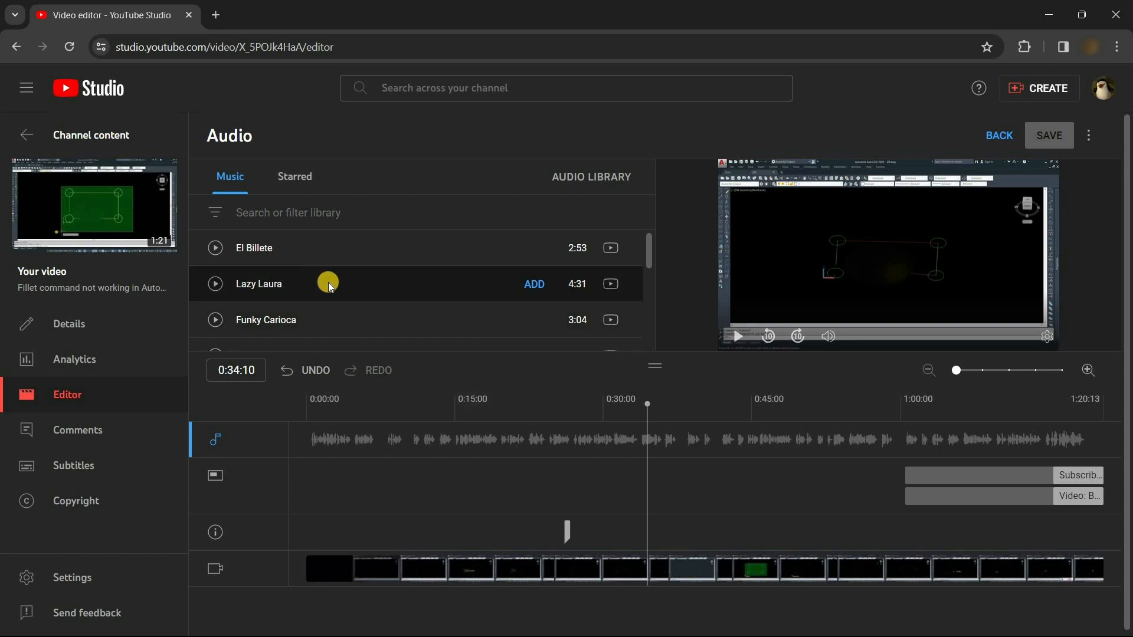
click(531, 285)
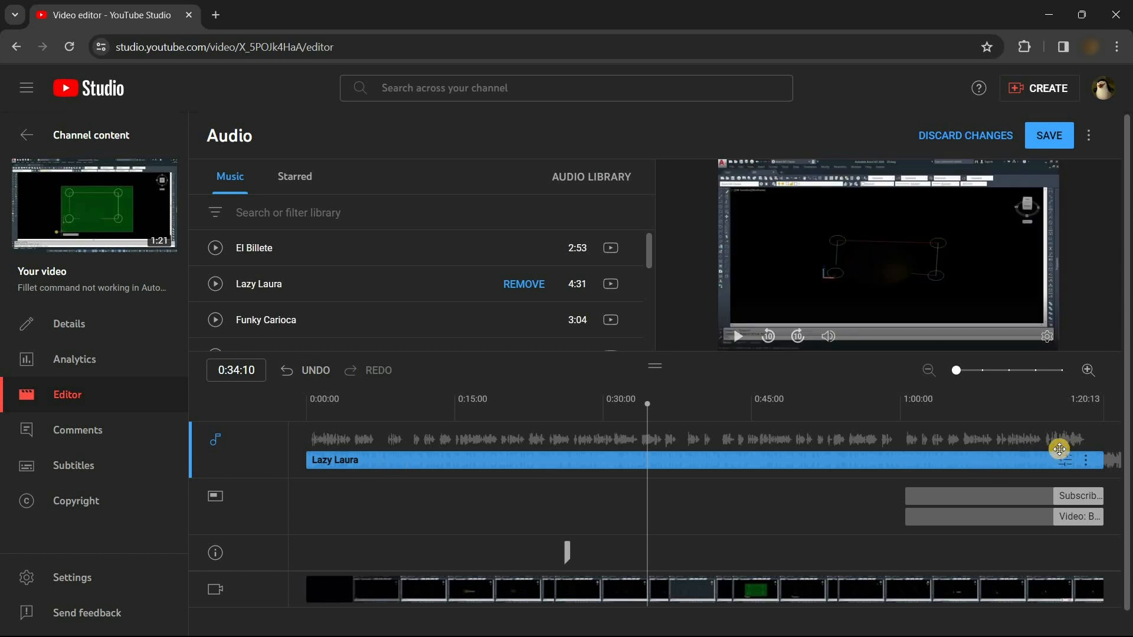
drag(1101, 463, 1059, 460)
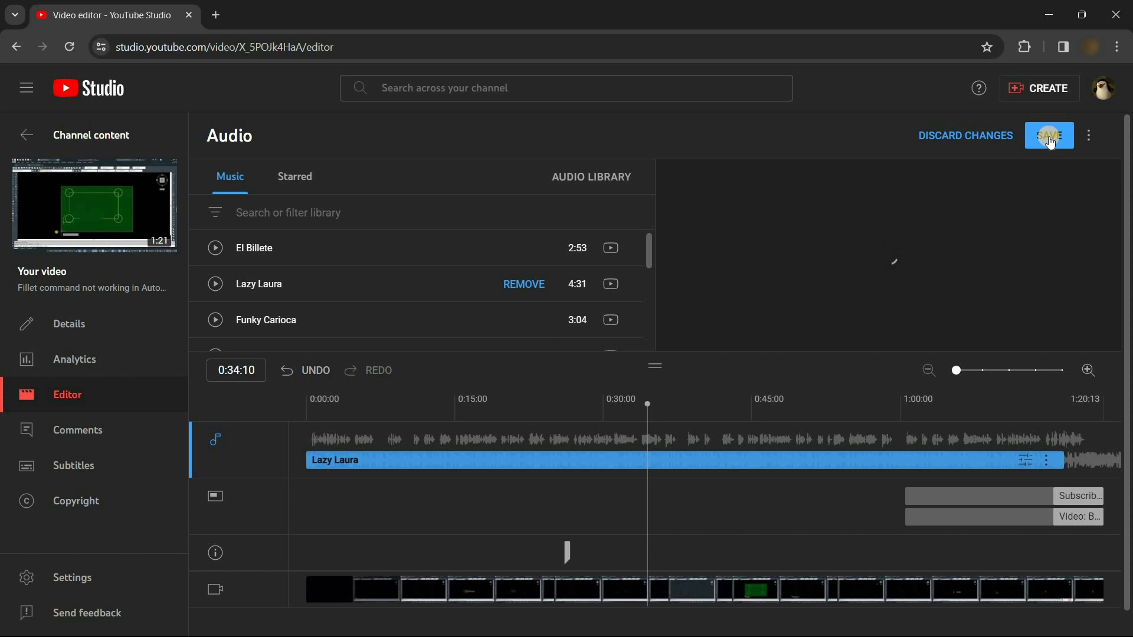
click(970, 137)
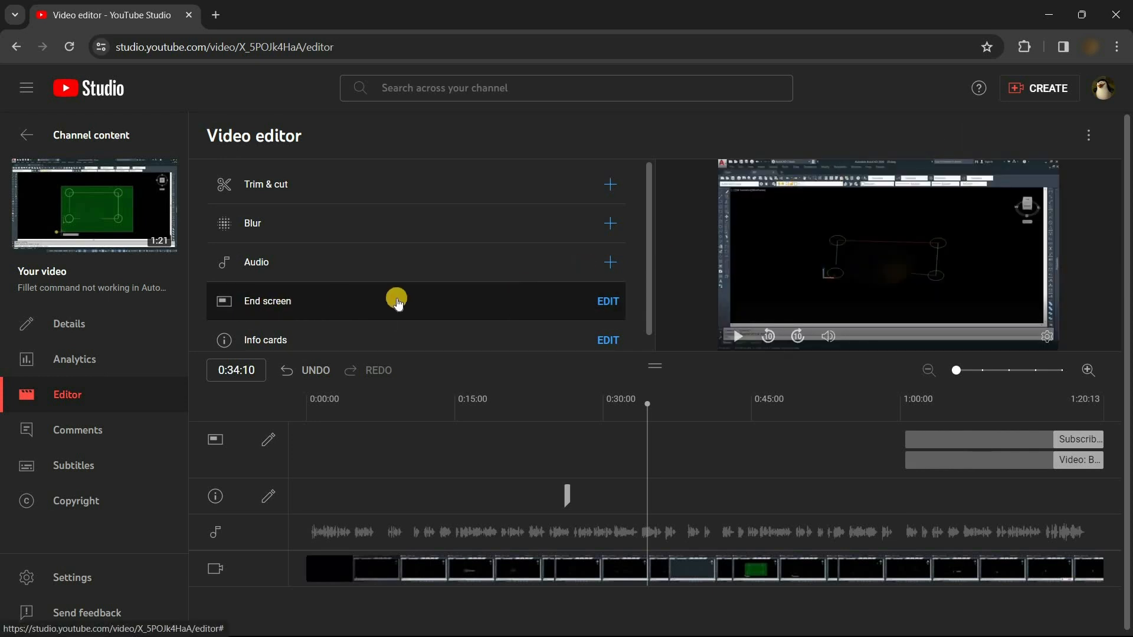
Step: Open the end screen for editing, select its video element, and preview it at 1:15:12
click(613, 302)
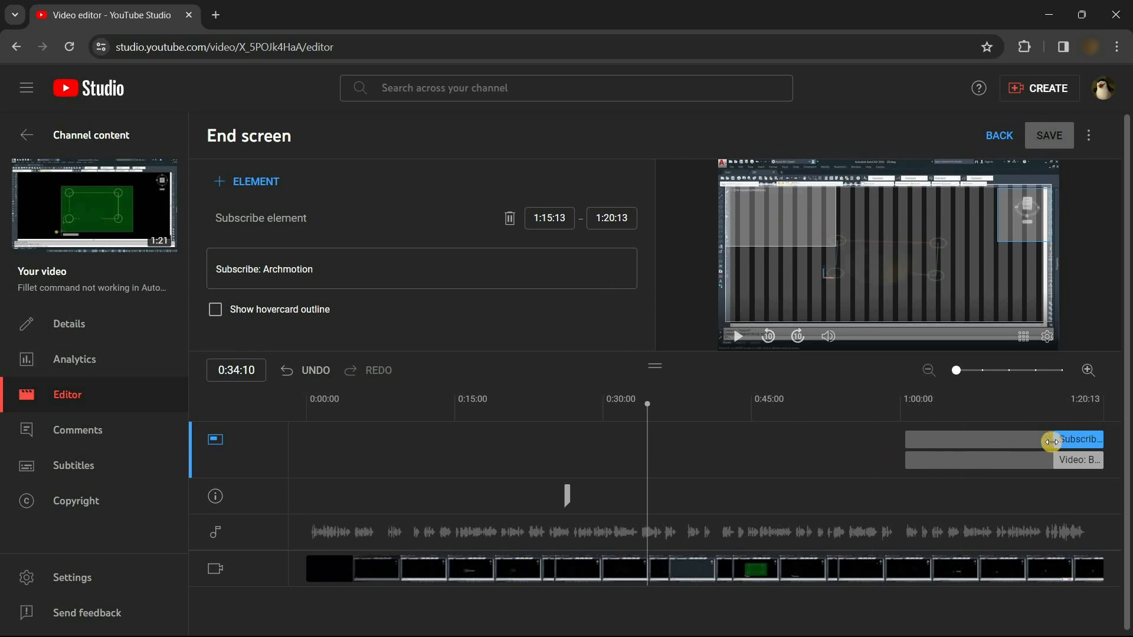
mouse_move(1051, 441)
mouse_down()
mouse_move(827, 434)
mouse_move(1062, 440)
mouse_up()
click(1077, 461)
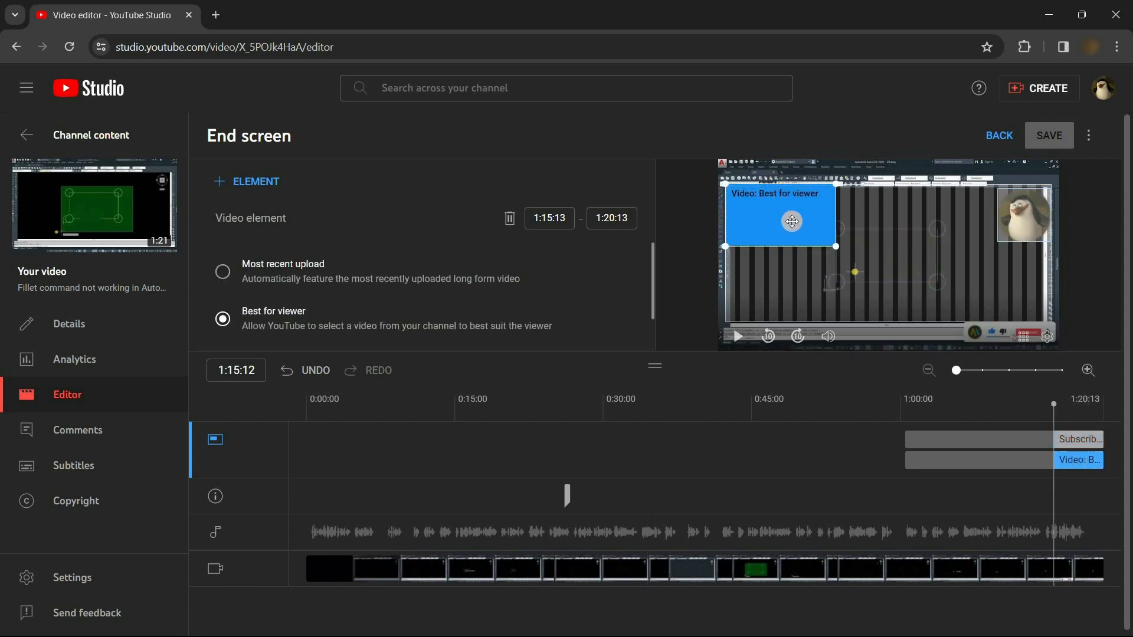
mouse_move(1057, 459)
mouse_down()
mouse_move(870, 450)
mouse_move(1054, 458)
mouse_up()
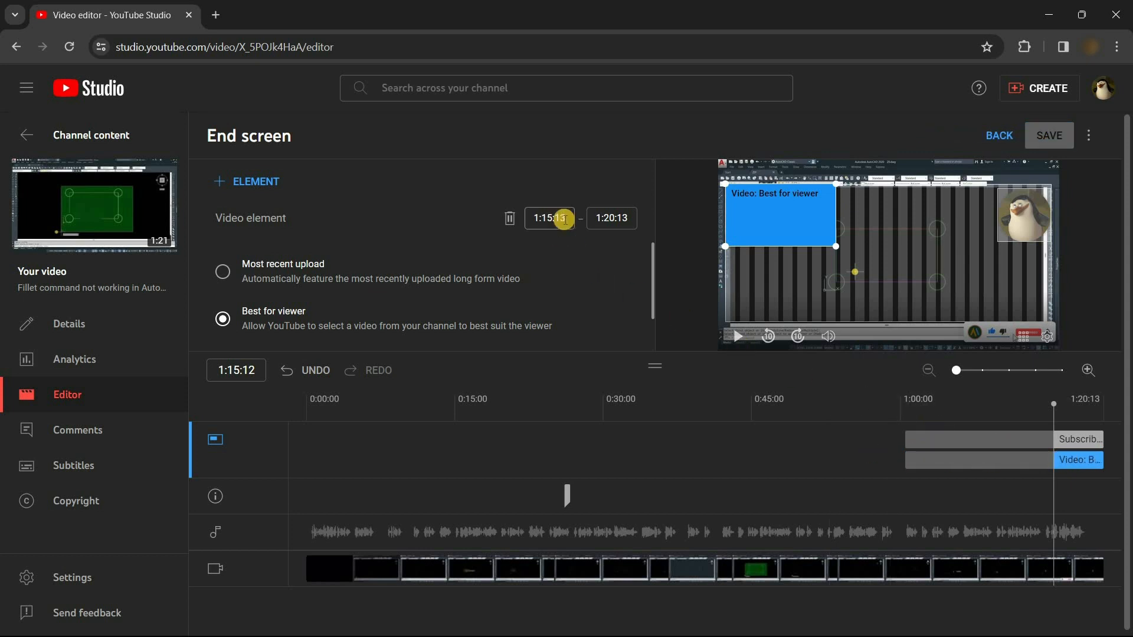
Step: Set the end screen's video element to feature the most recent upload
scroll(575, 260, down, 1)
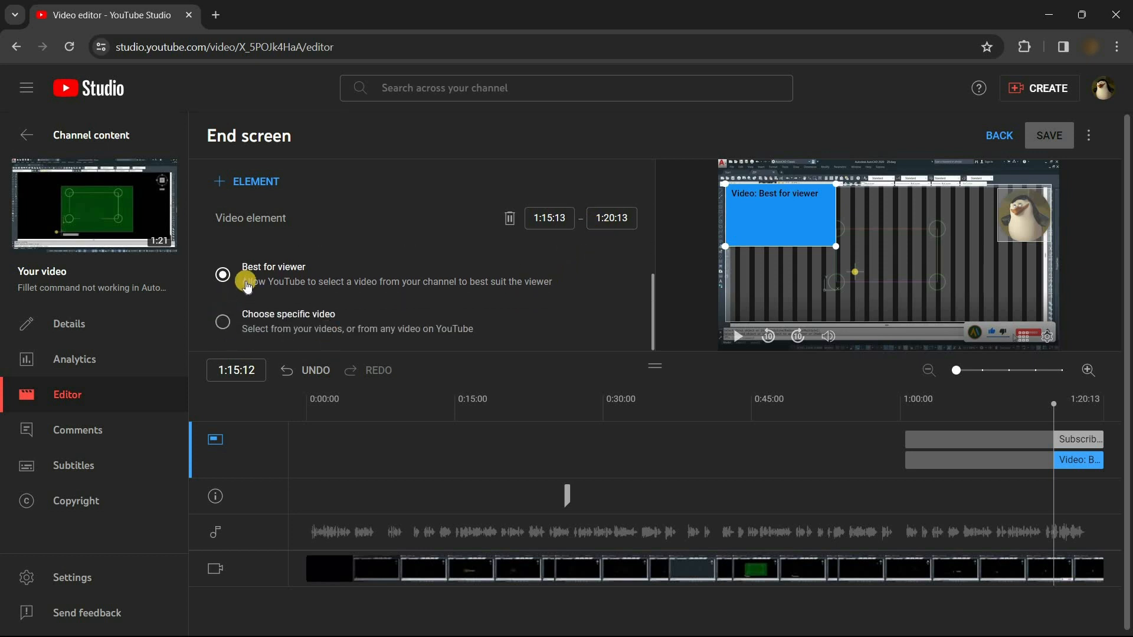
scroll(224, 282, up, 1)
click(222, 275)
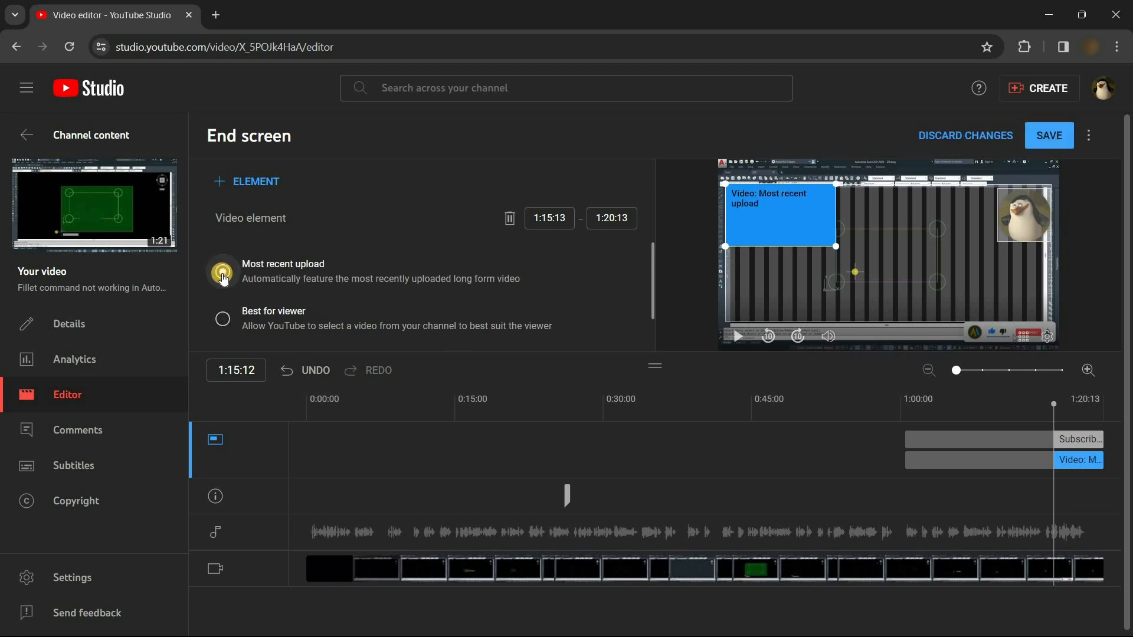
Step: View the specific-video choice for the end screen's video element, close it without picking a video, and discard the end screen changes
scroll(223, 279, down, 1)
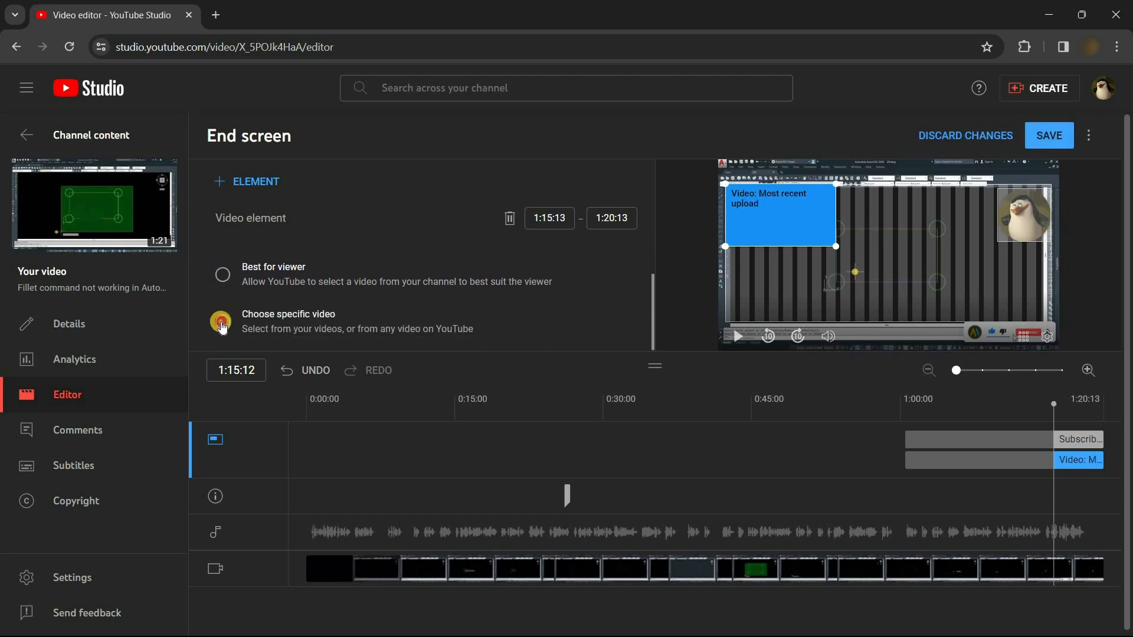
click(223, 322)
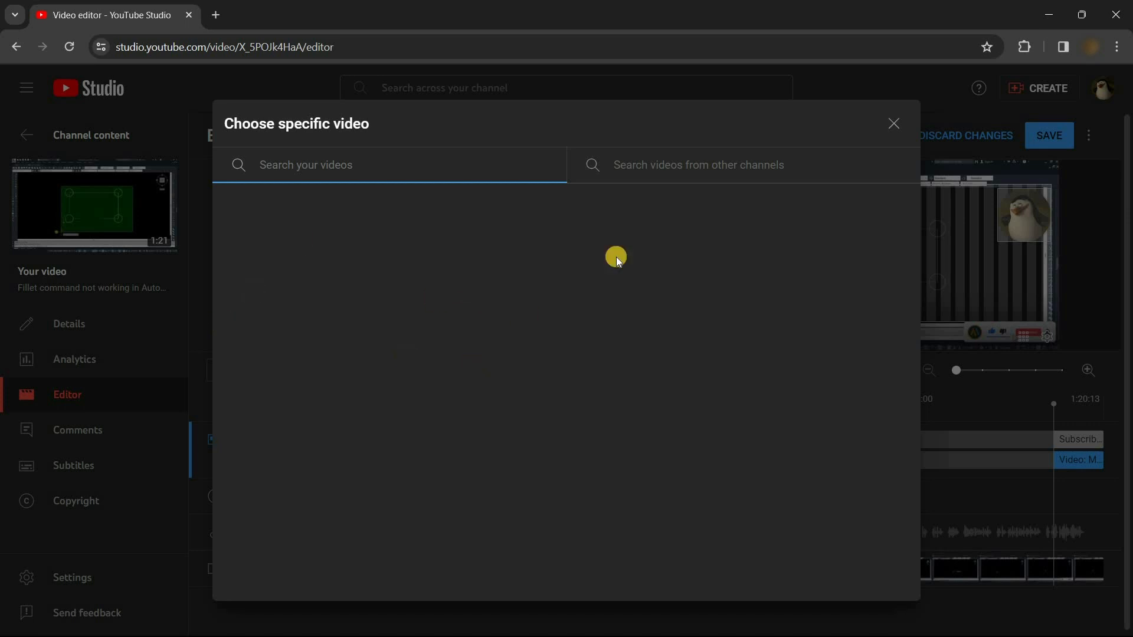
click(900, 126)
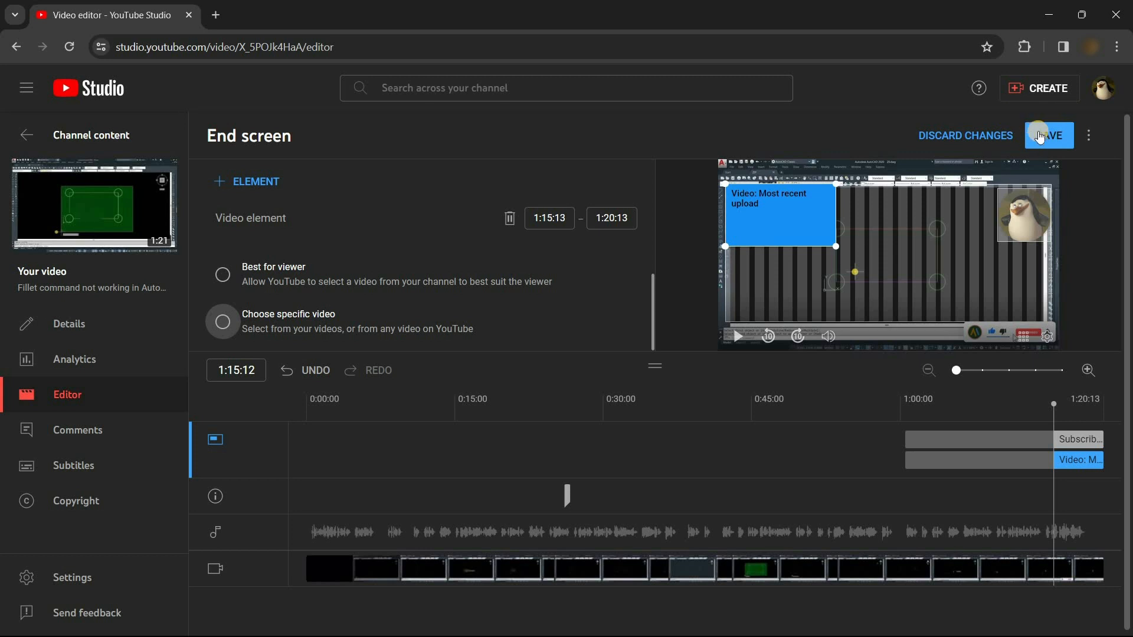
click(973, 138)
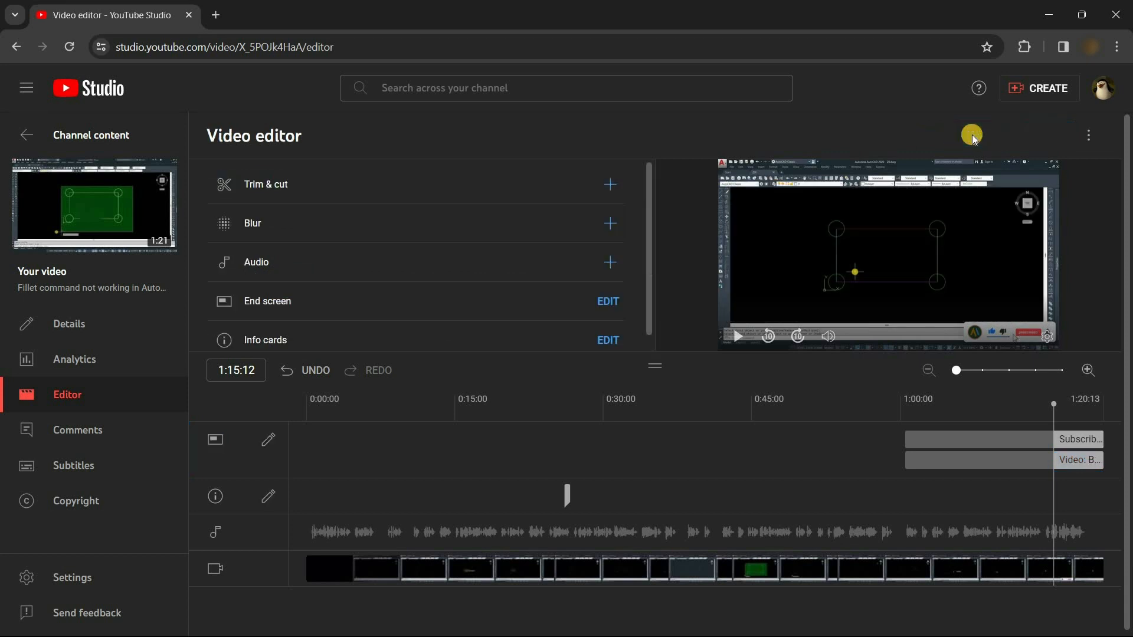
Step: Open the info cards for editing and move the AutoCad playlist card to 0:36:15
scroll(354, 327, down, 1)
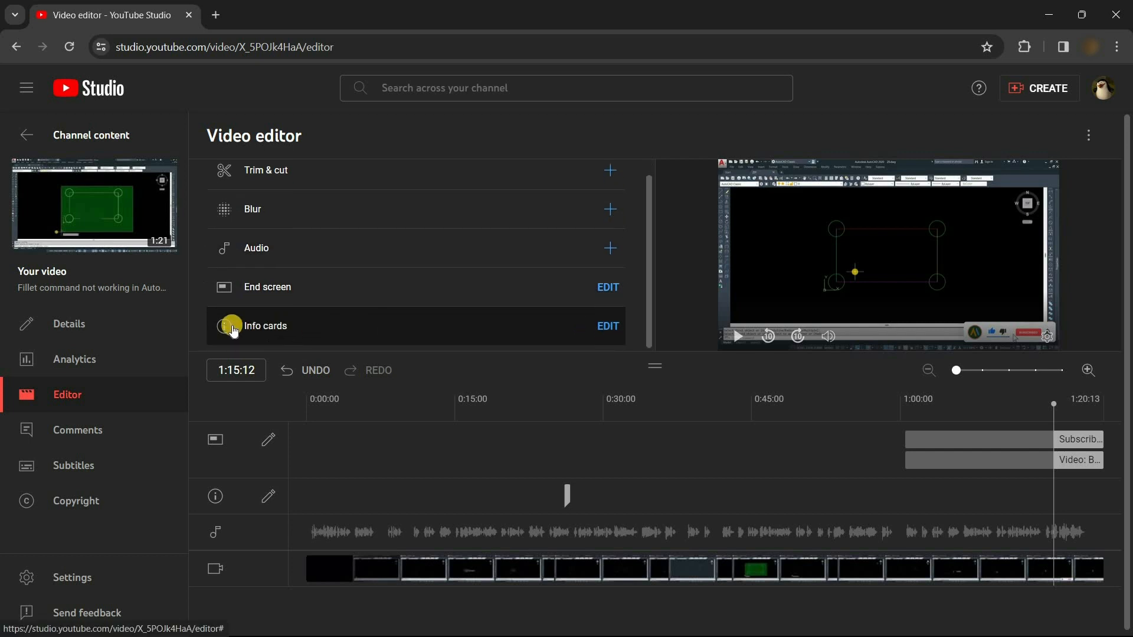
click(603, 325)
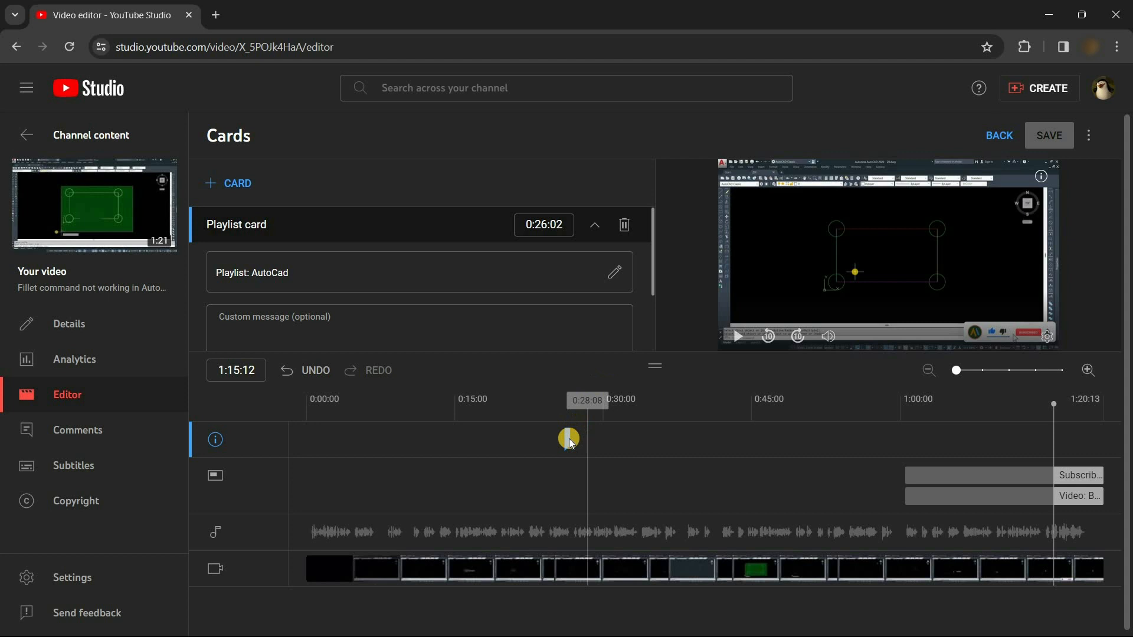
drag(567, 437, 674, 439)
Step: Start adding a video card, close the video selection without picking one, and discard the card changes
click(225, 182)
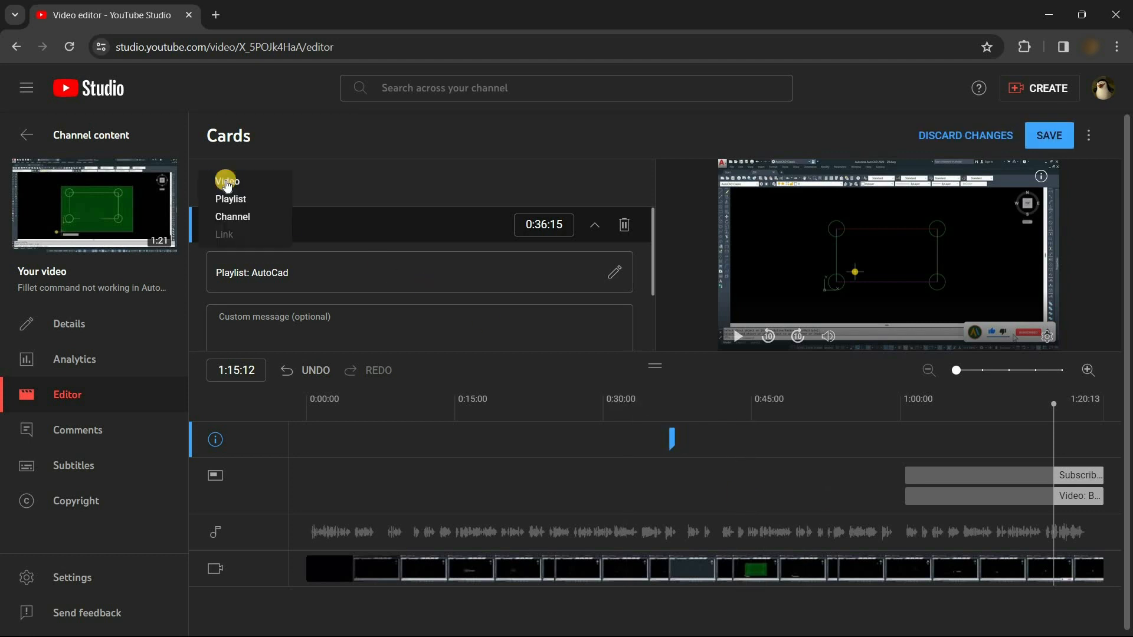
click(227, 181)
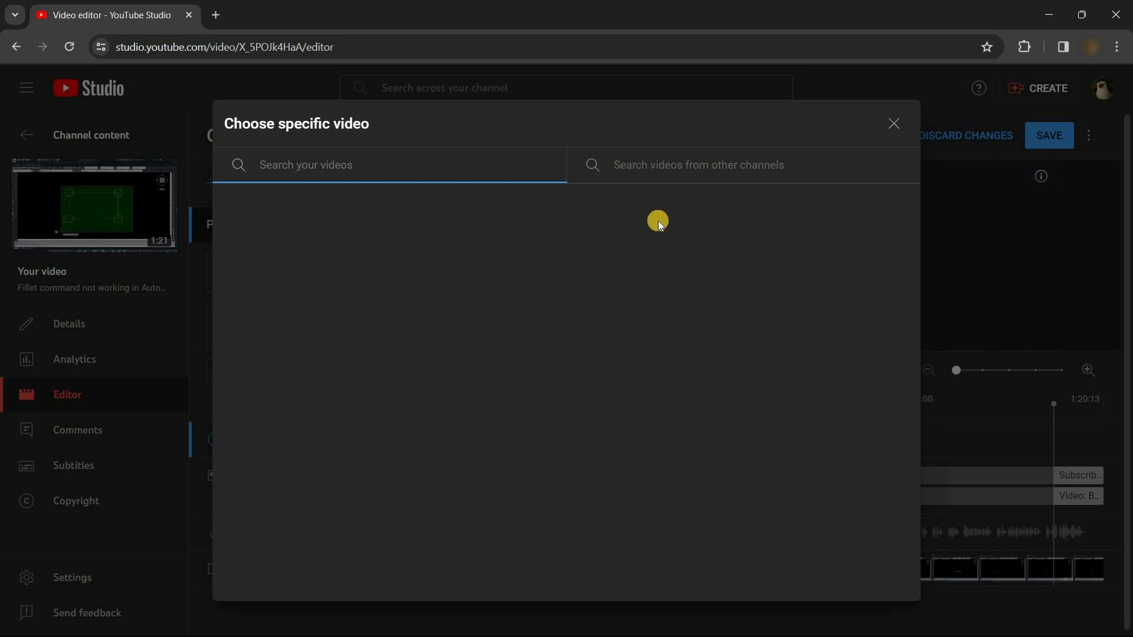
click(893, 122)
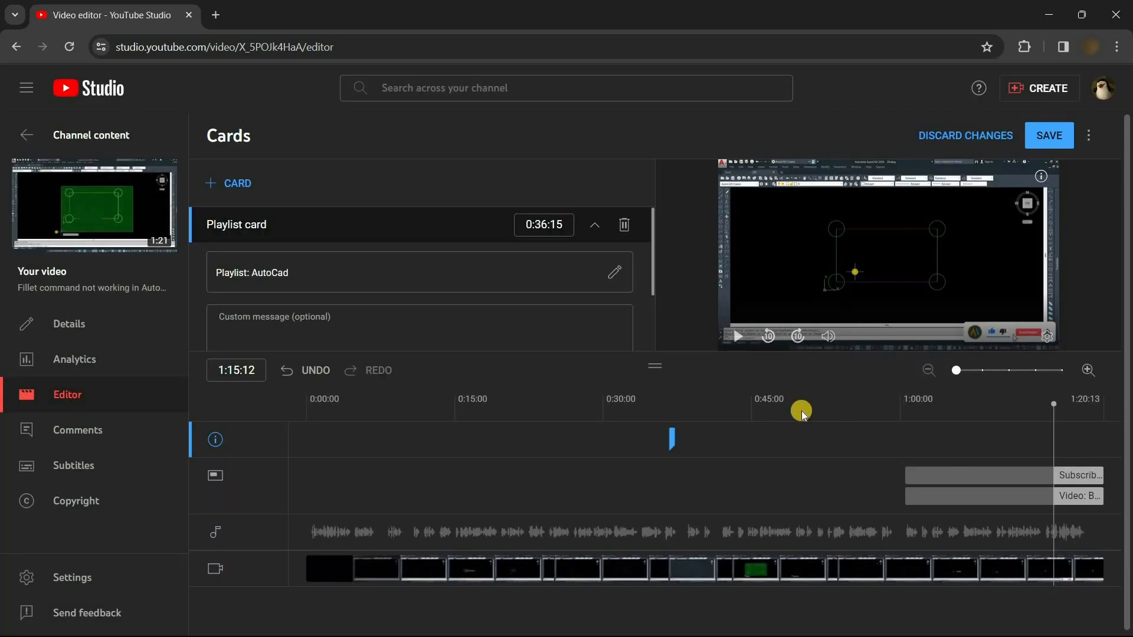
click(1048, 140)
click(978, 137)
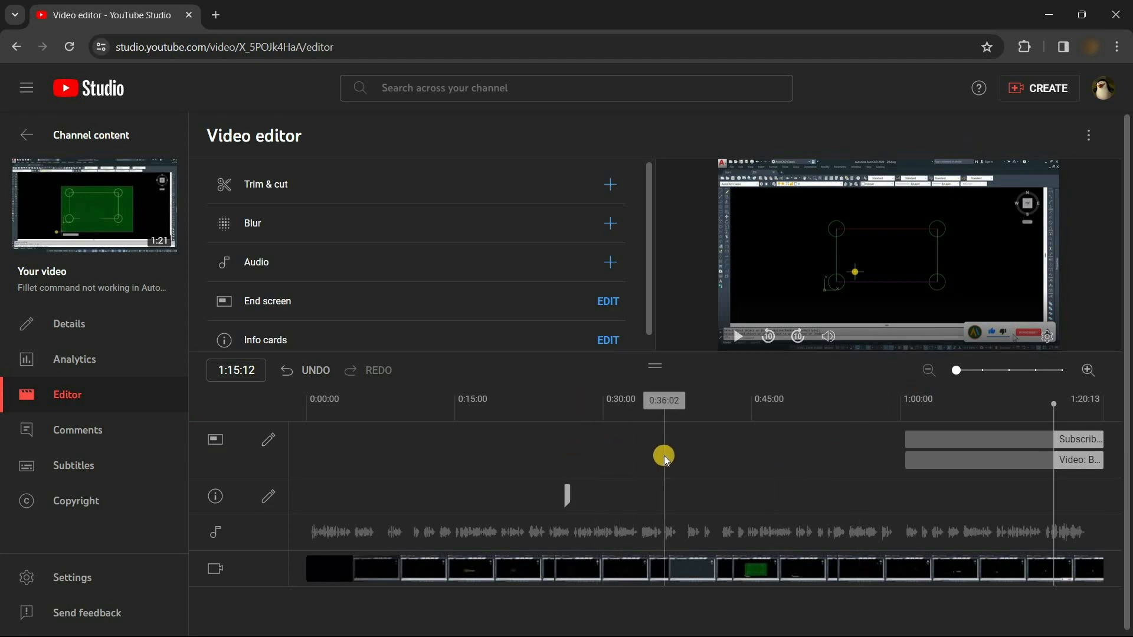
Step: Reopen the info cards and move the AutoCad playlist card to 0:31:17
click(613, 340)
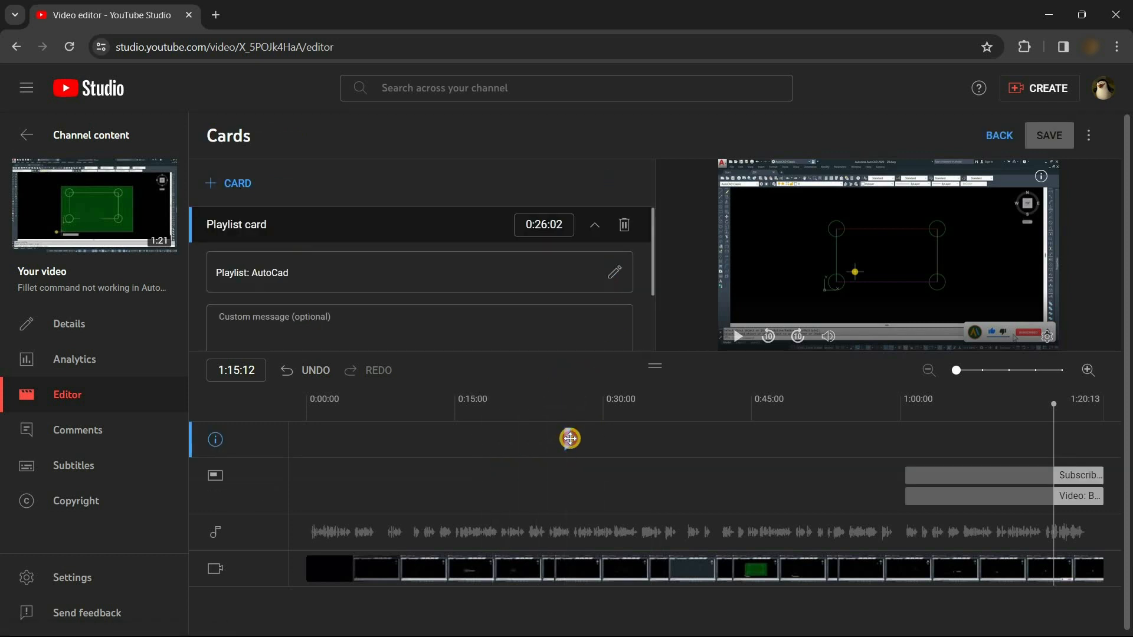
drag(570, 438, 623, 439)
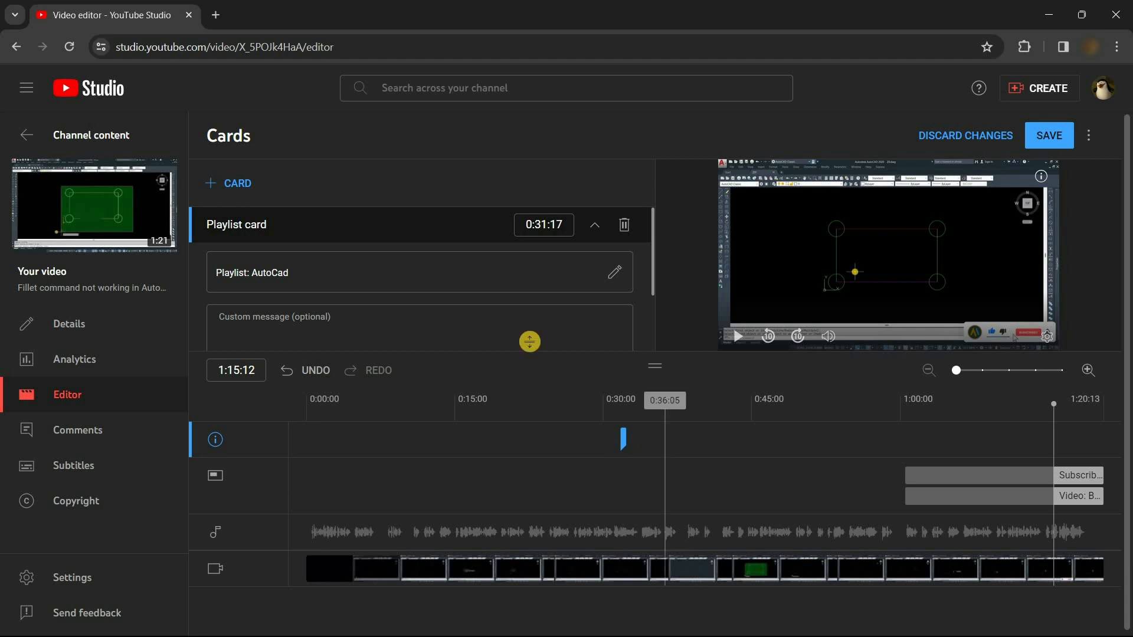
Step: Try to add a second card for the AutoCad playlist at 1:15:12, and delete it again
click(237, 186)
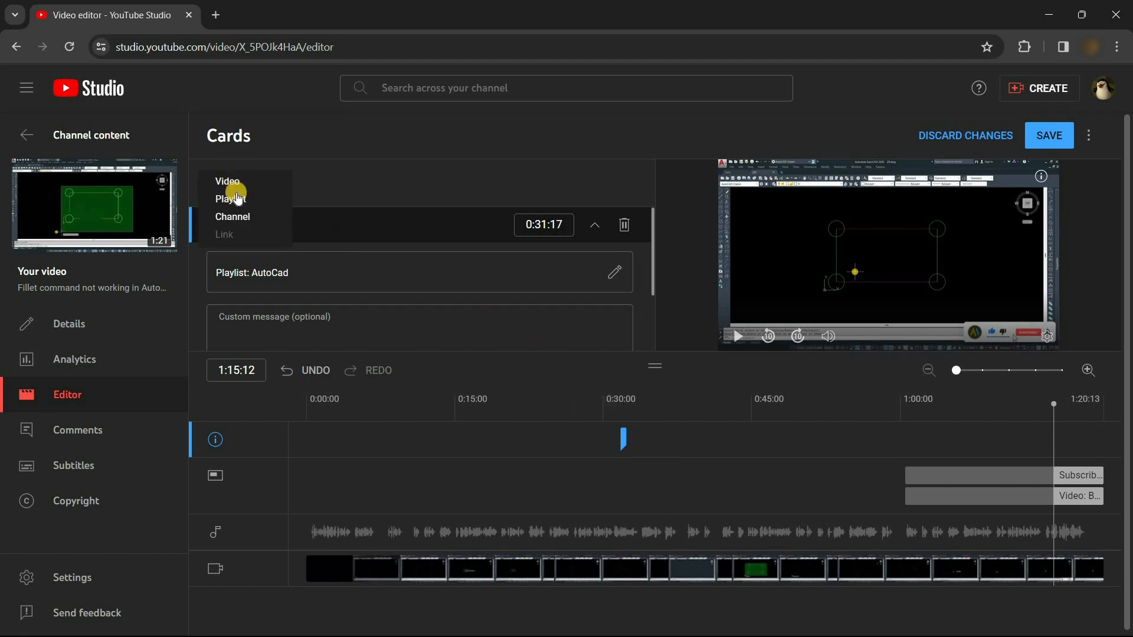
click(238, 199)
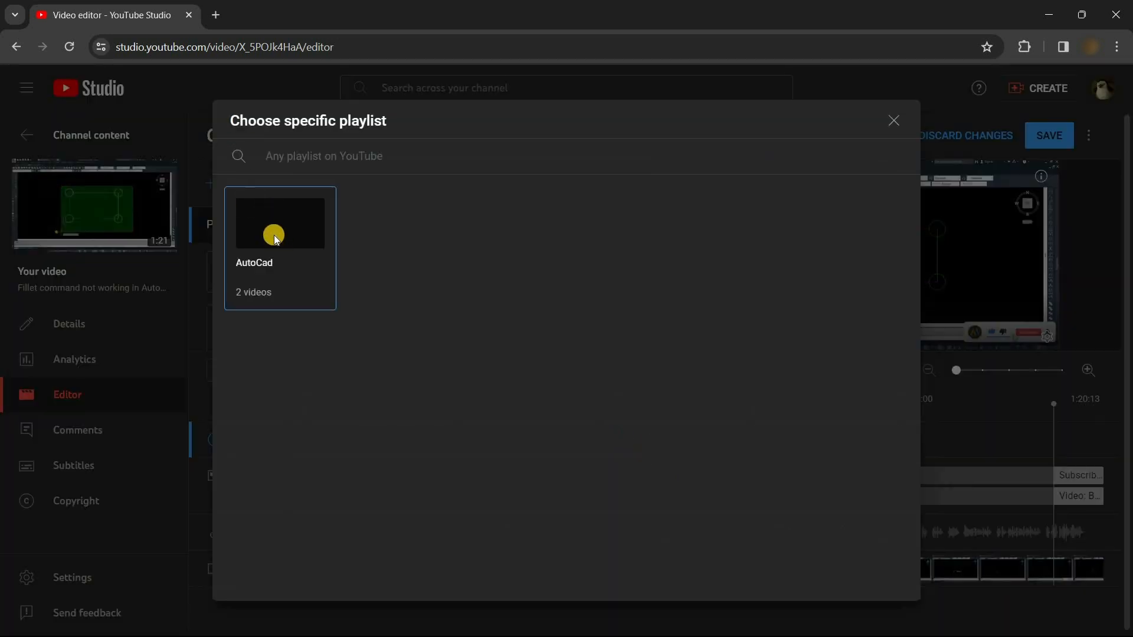
click(273, 234)
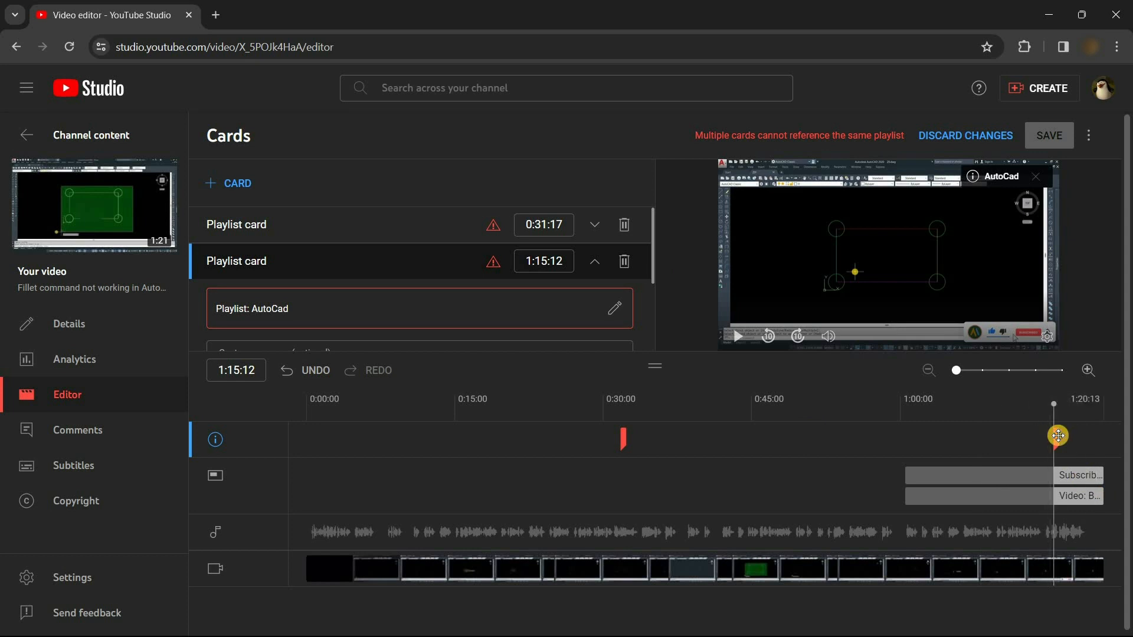
key(Delete)
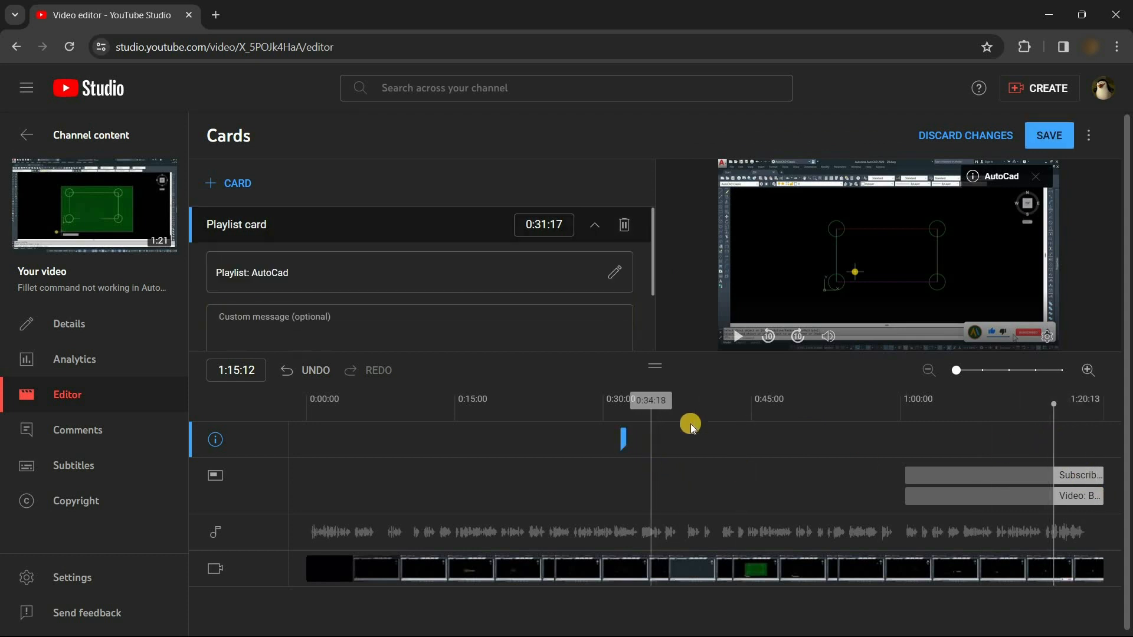
Step: Save the info card changes
click(1047, 142)
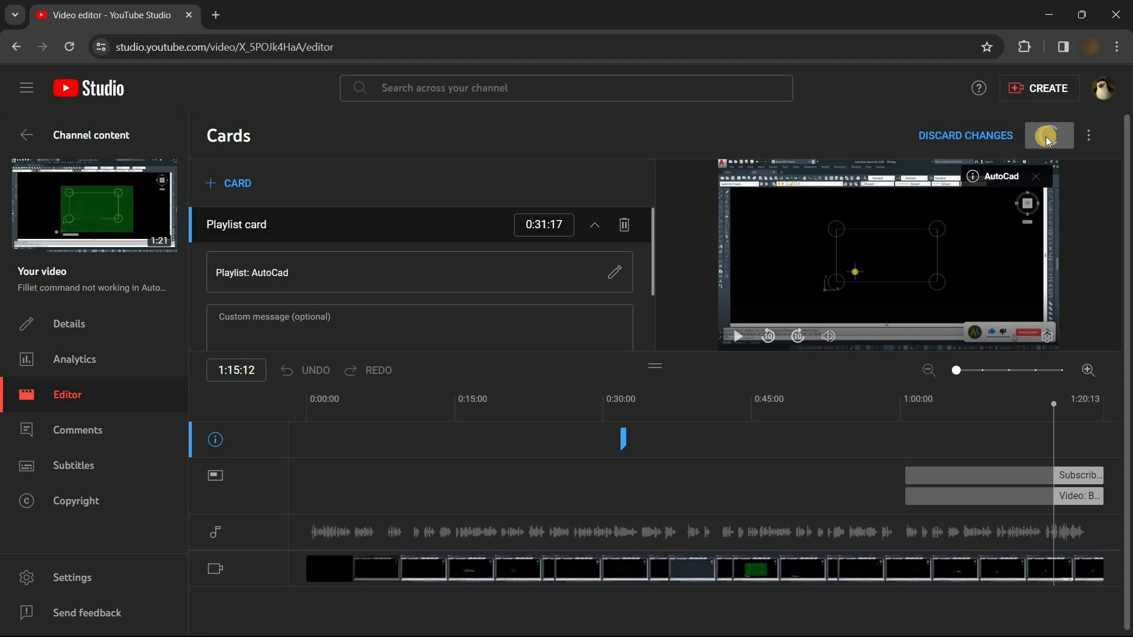